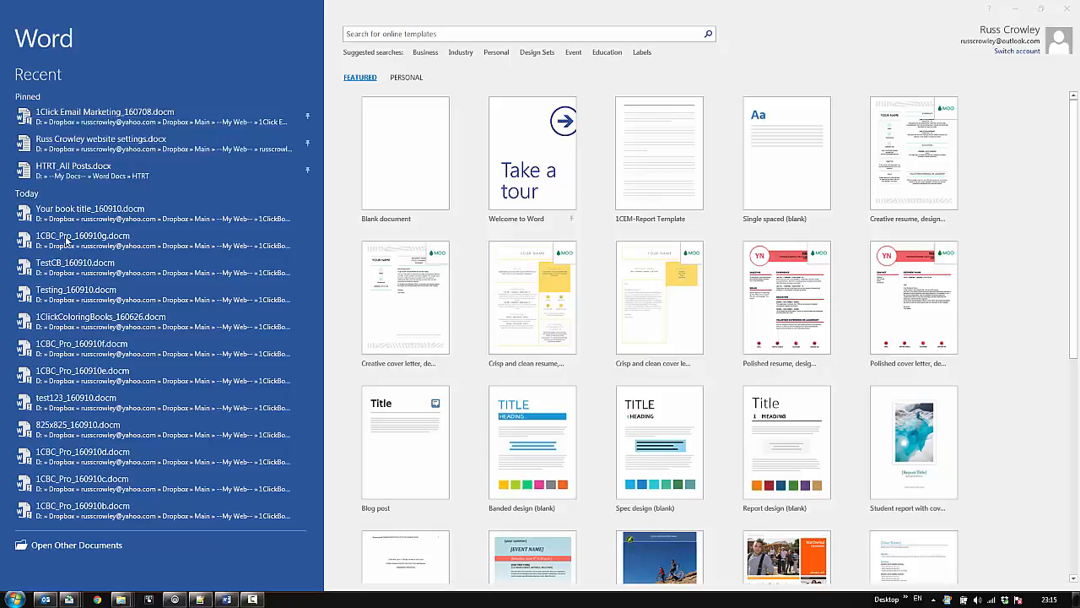
- Open the recent document 1CBC_Pro_160910g.docm and enter 1CCBooks Testing as the new book's title
left_click(349, 155)
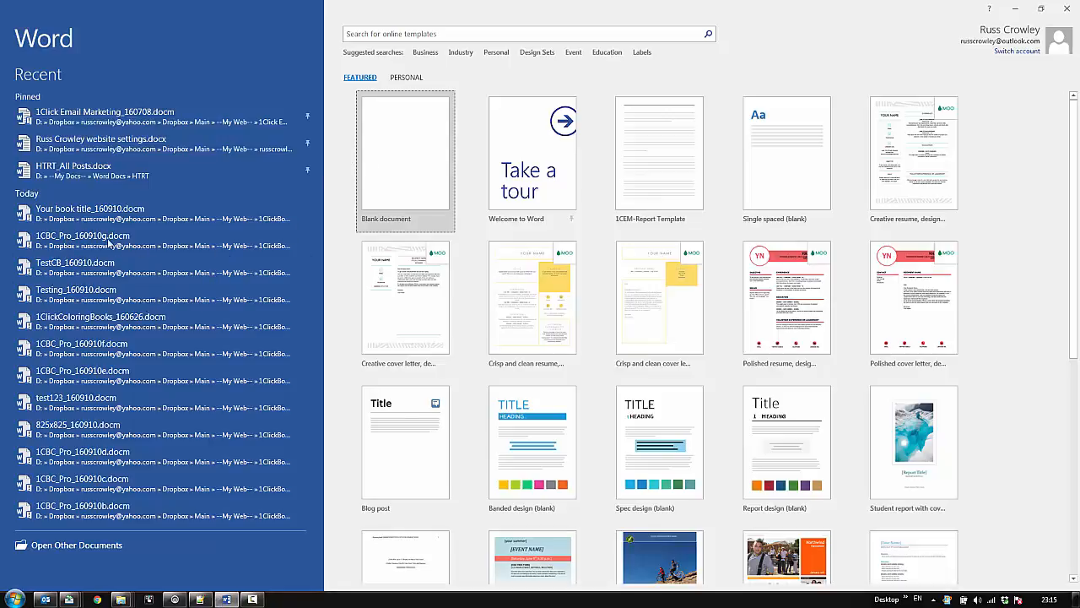
left_click(71, 242)
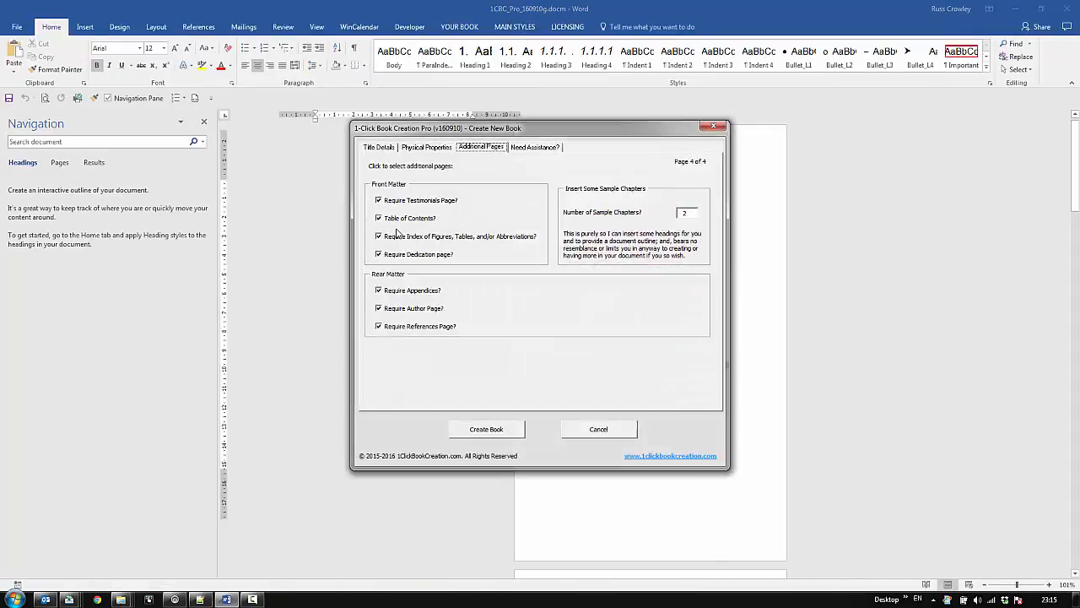
left_click(374, 147)
left_click_drag(466, 129, 530, 142)
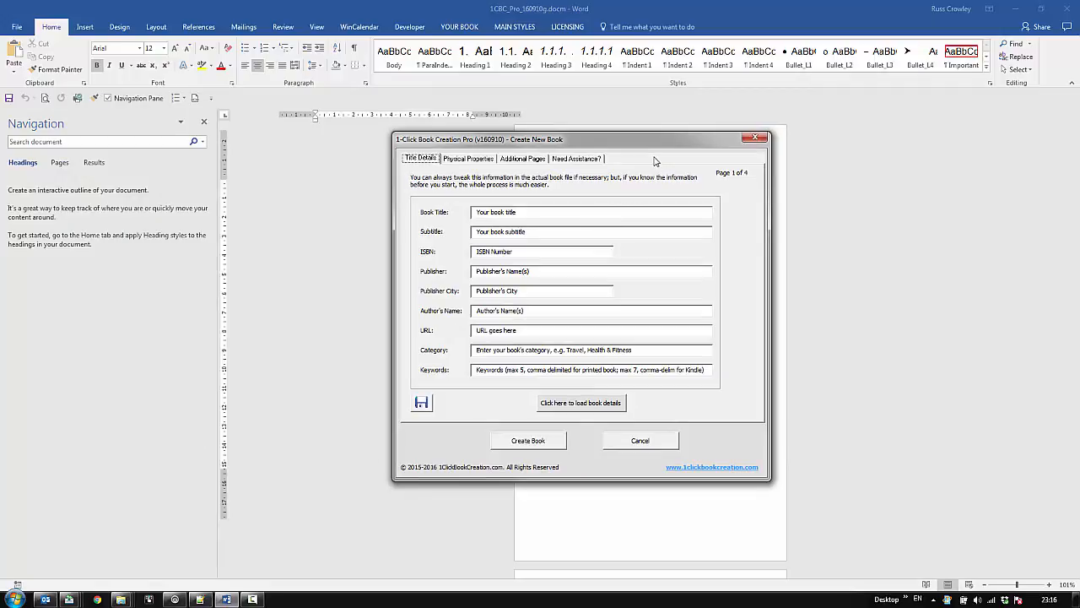
left_click(534, 211)
type("1CBooks Testing")
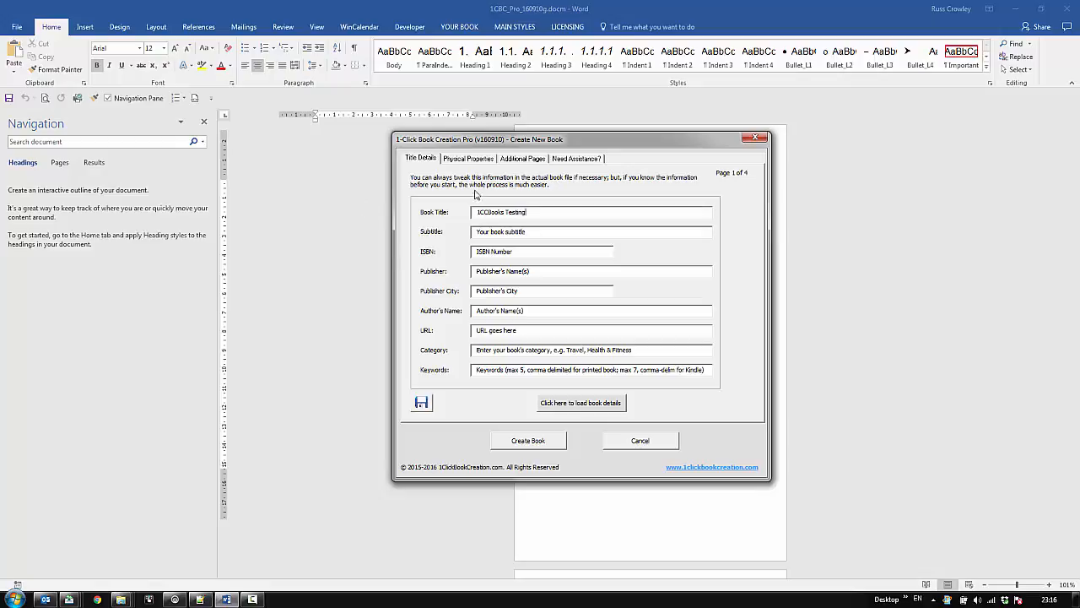
- Look through the standard book sizes in the physical properties and mark the book as a coloring book
left_click(475, 159)
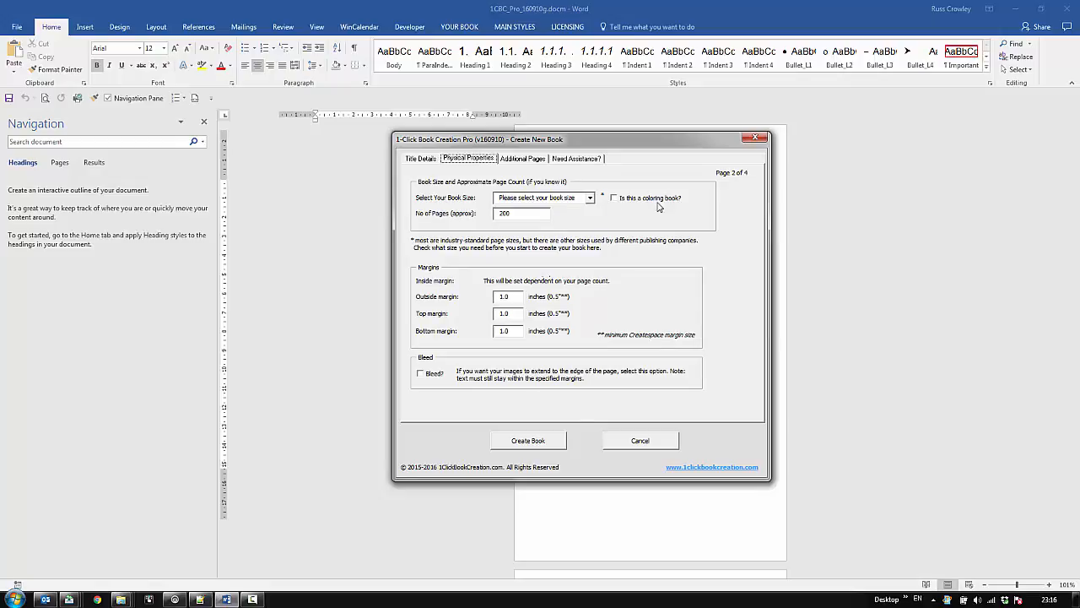
left_click(590, 198)
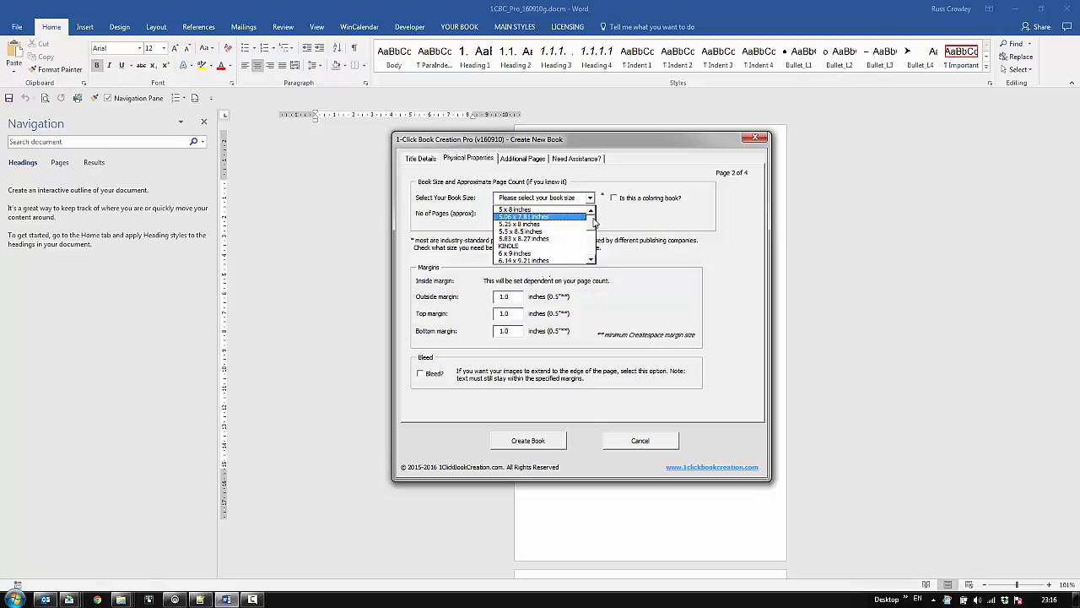
left_click_drag(594, 221, 591, 253)
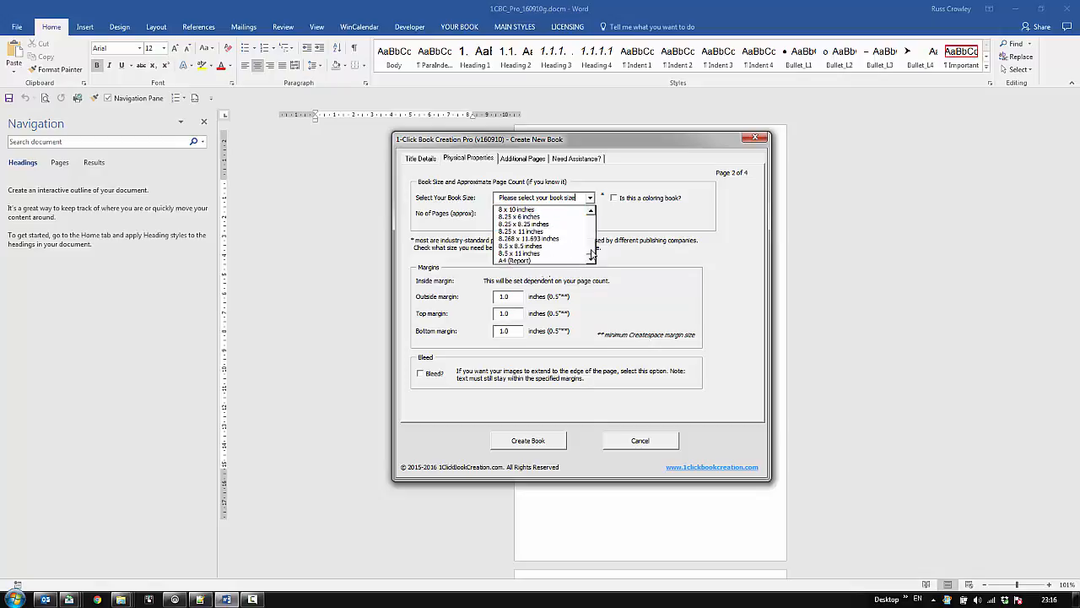
left_click(663, 226)
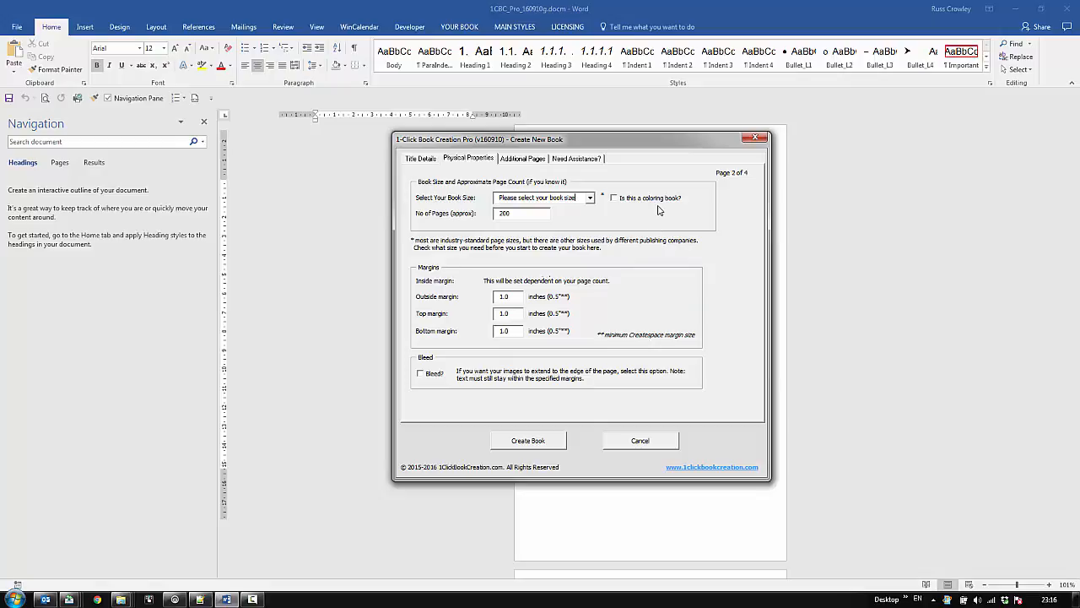
left_click(633, 199)
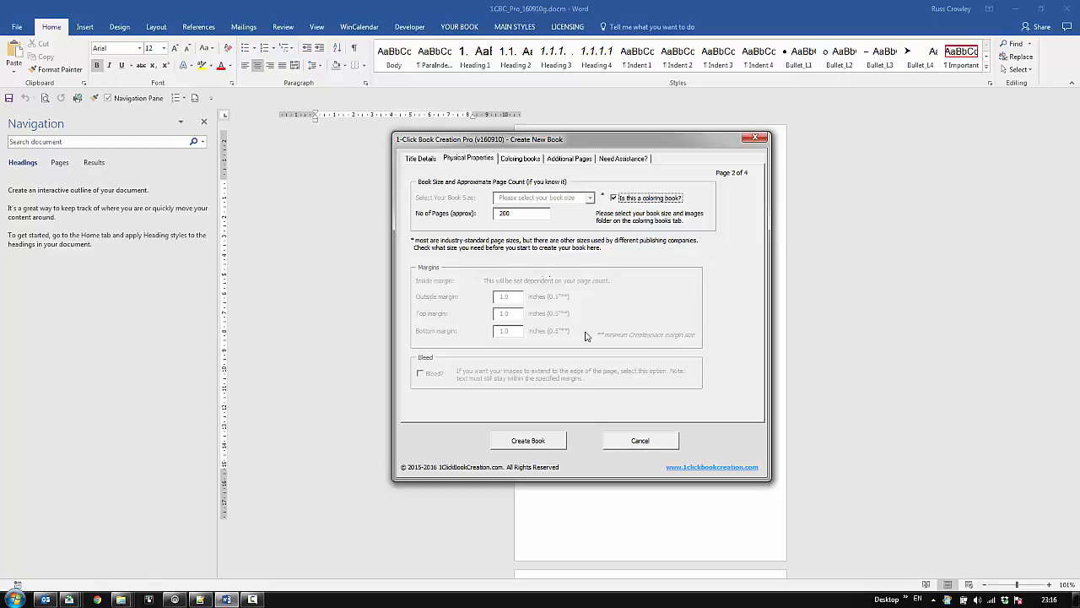
- Compare the coloring book sizes with the standard size list by temporarily turning the coloring book option off and on again
left_click(521, 158)
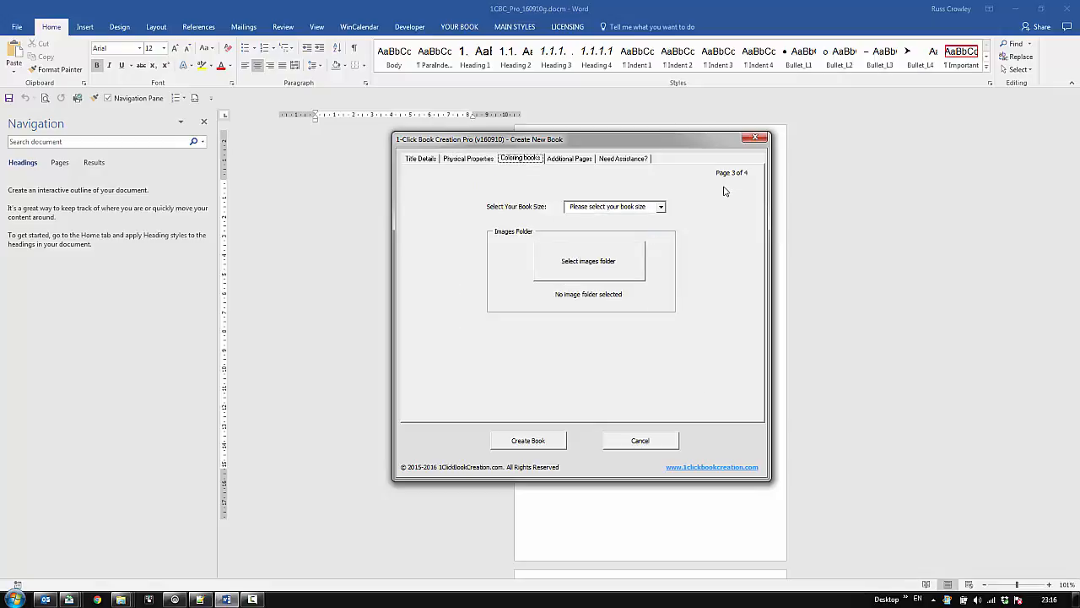
left_click(663, 206)
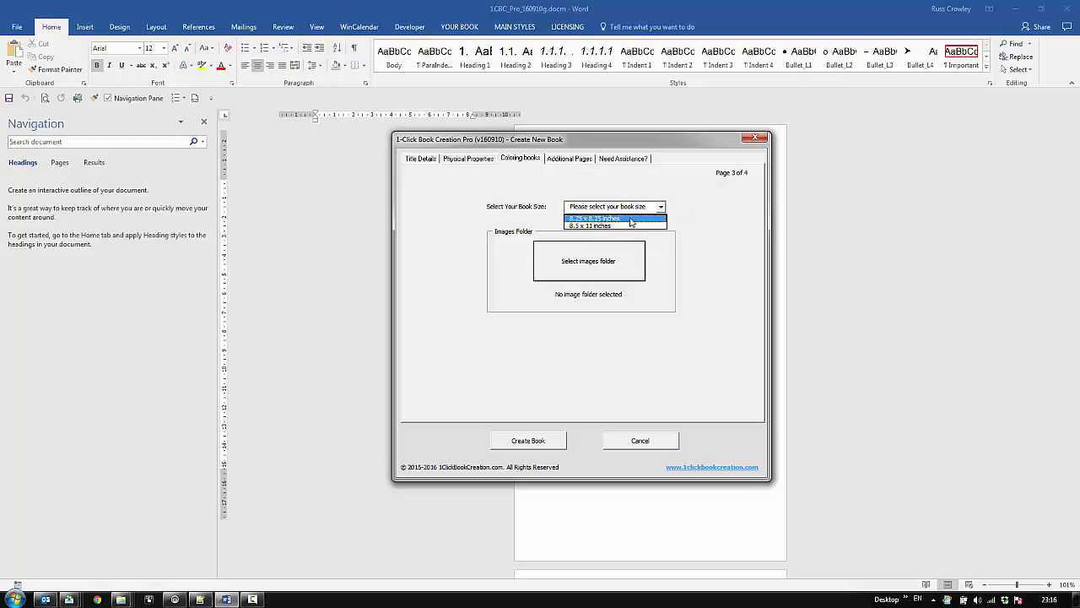
left_click(477, 156)
left_click(470, 164)
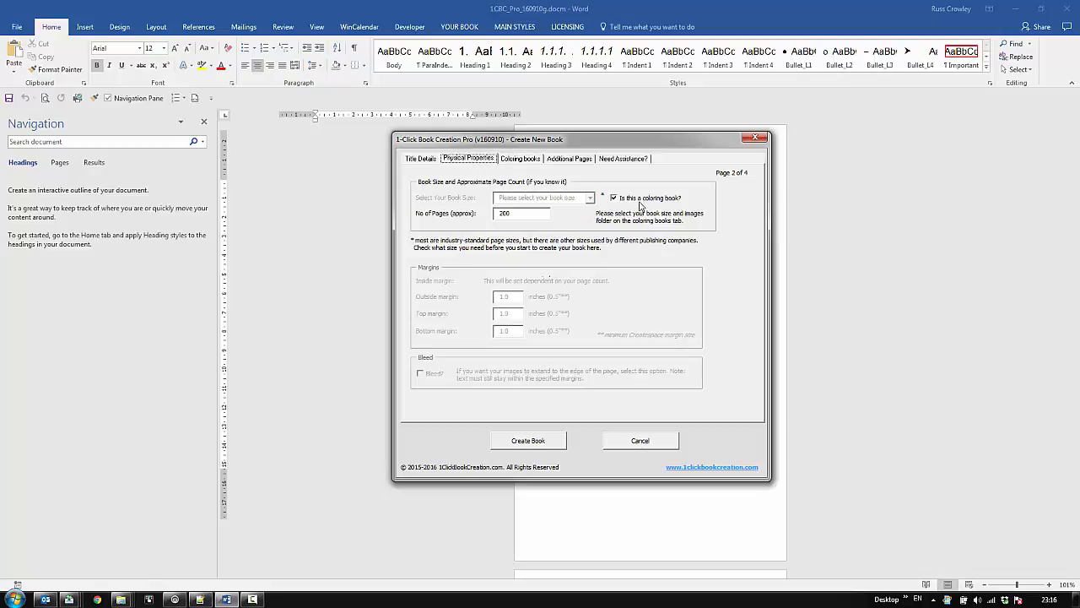
left_click(613, 197)
left_click(589, 198)
scroll(588, 250, "down", 3)
scroll(588, 251, "down", 2)
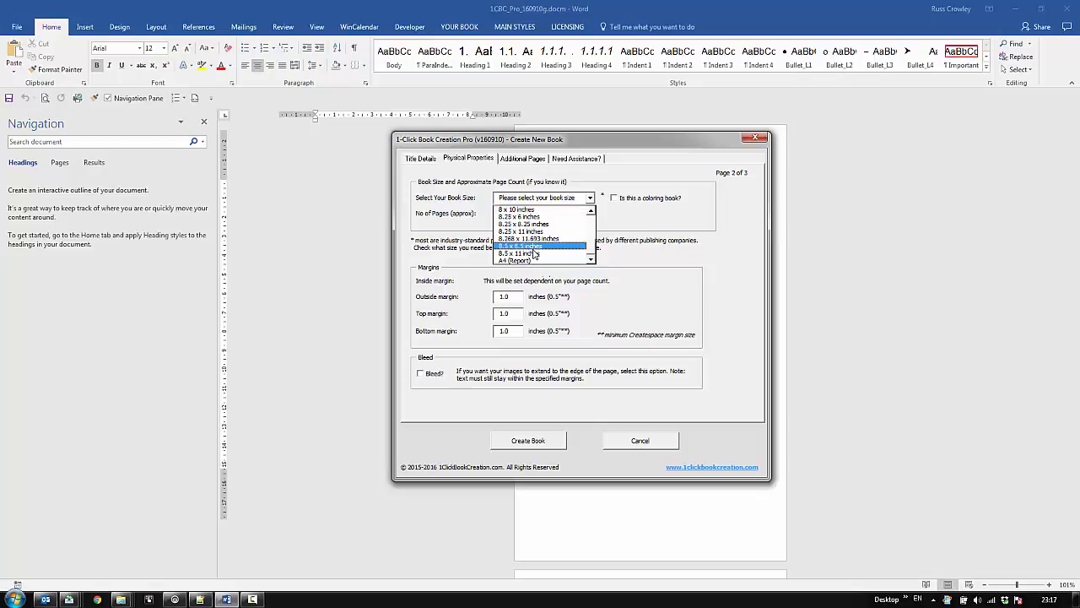
left_click(622, 197)
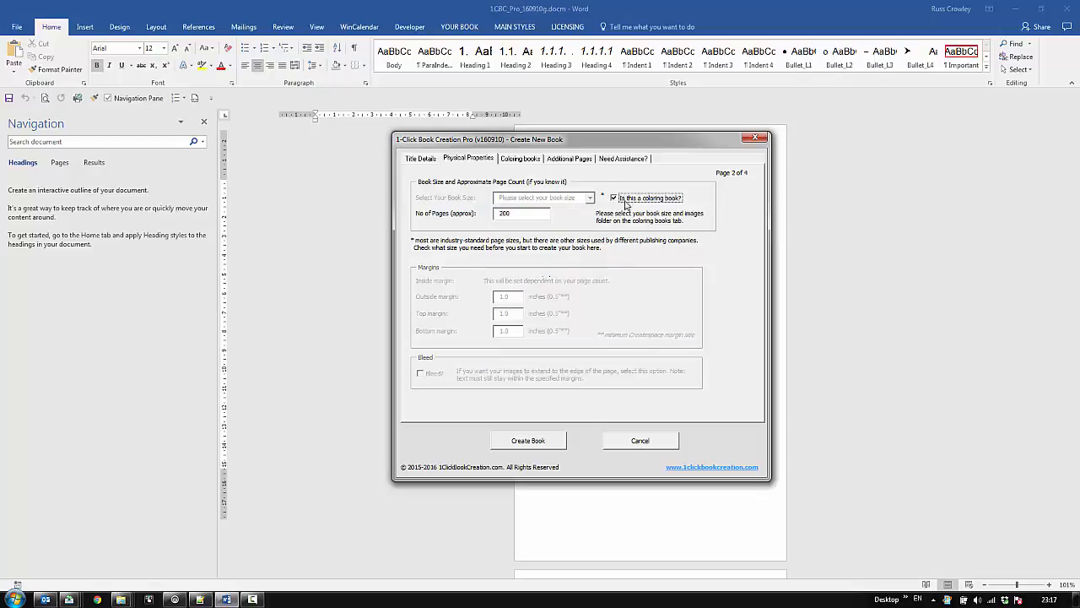
- Check the additional page options and set the coloring book's size to 8.25 x 8.25 inches
left_click(561, 159)
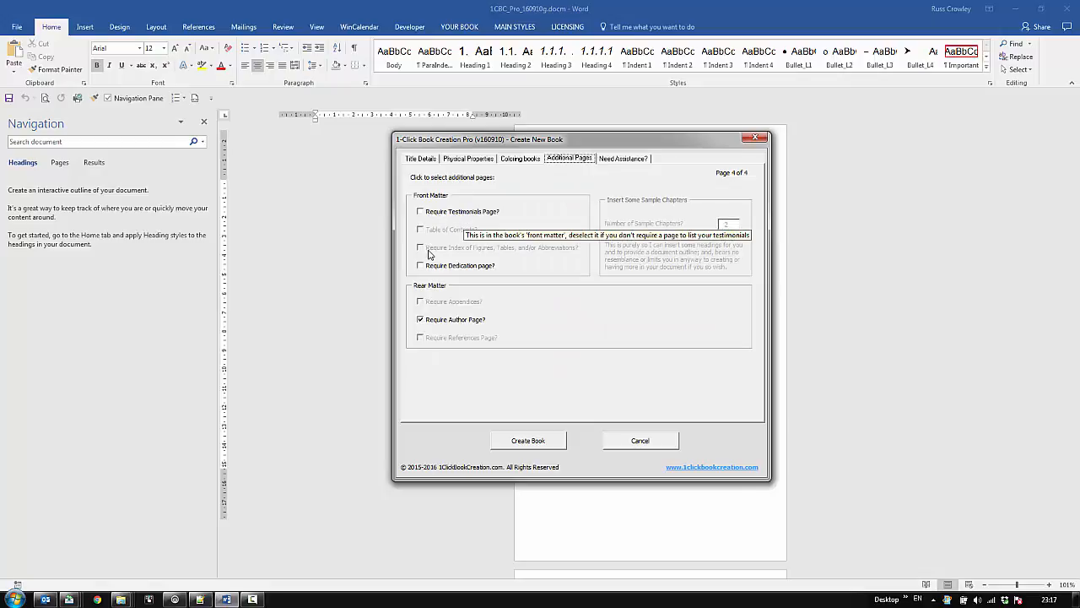
left_click(518, 160)
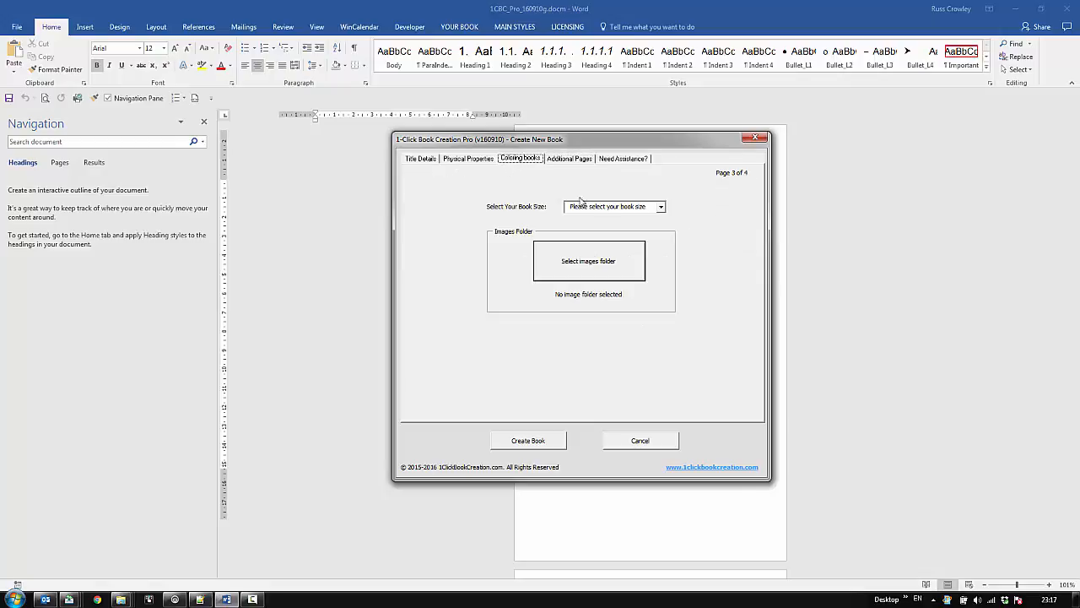
left_click(660, 208)
left_click(608, 224)
- Choose the Book5 folder inside 1Click, 1Click ColoringBooks, Images as the coloring book's images folder
left_click(599, 268)
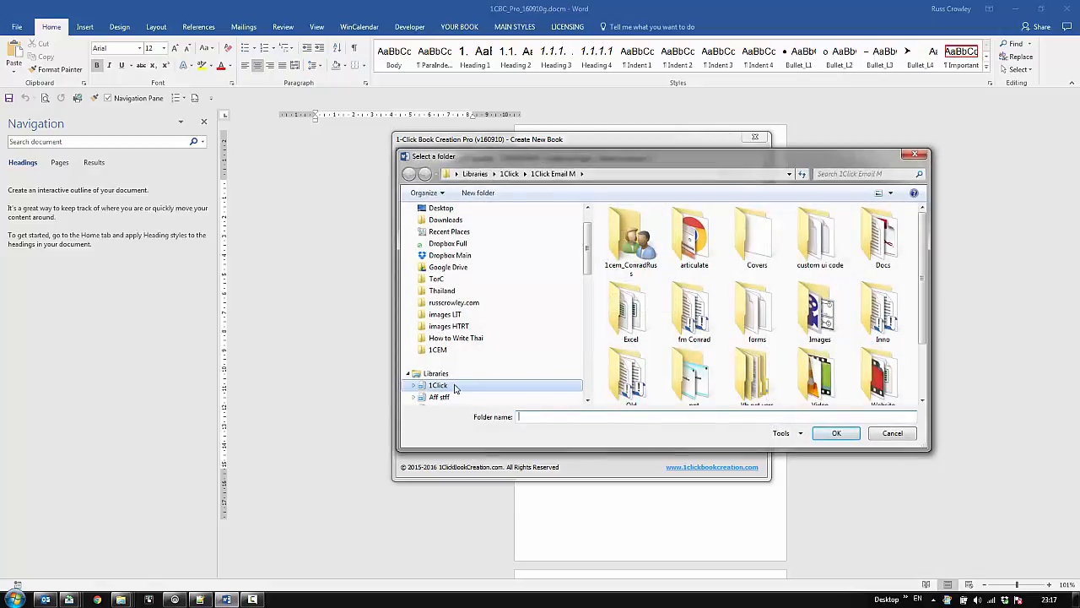
left_click(416, 386)
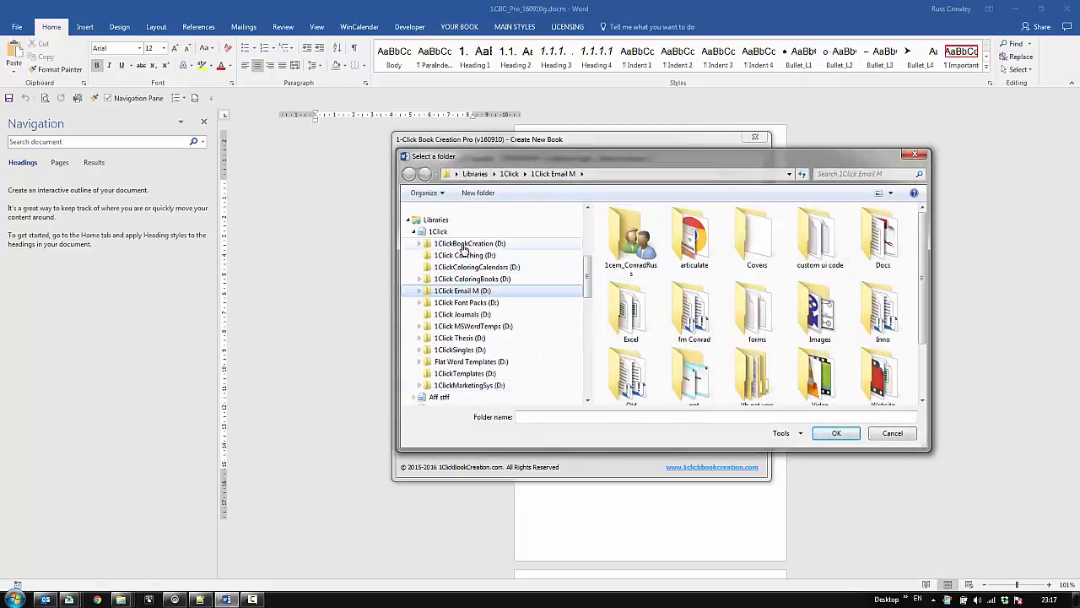
left_click(474, 267)
left_click(472, 279)
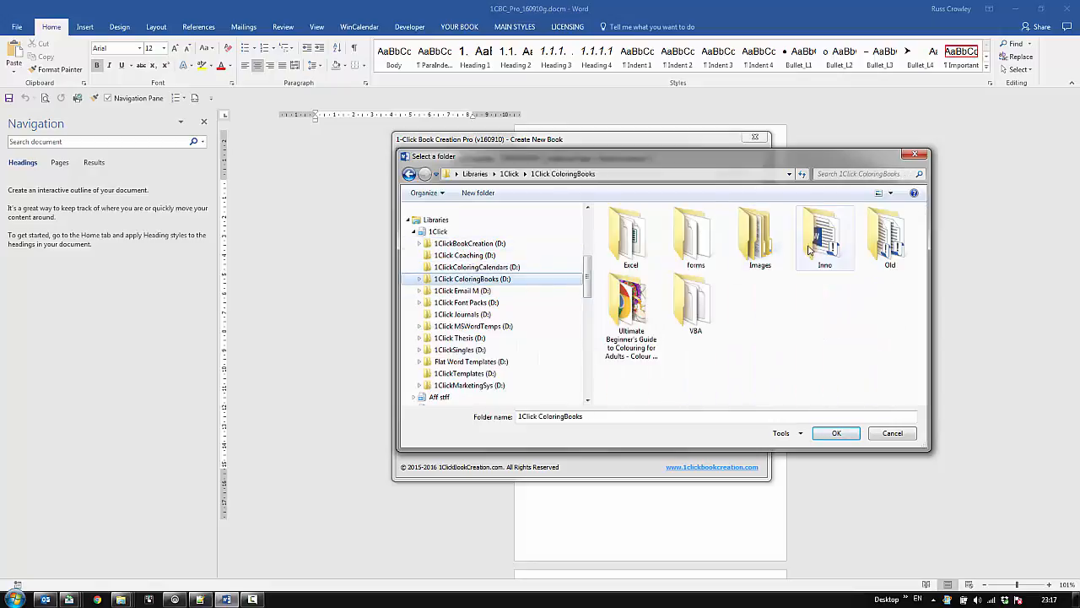
double_click(778, 253)
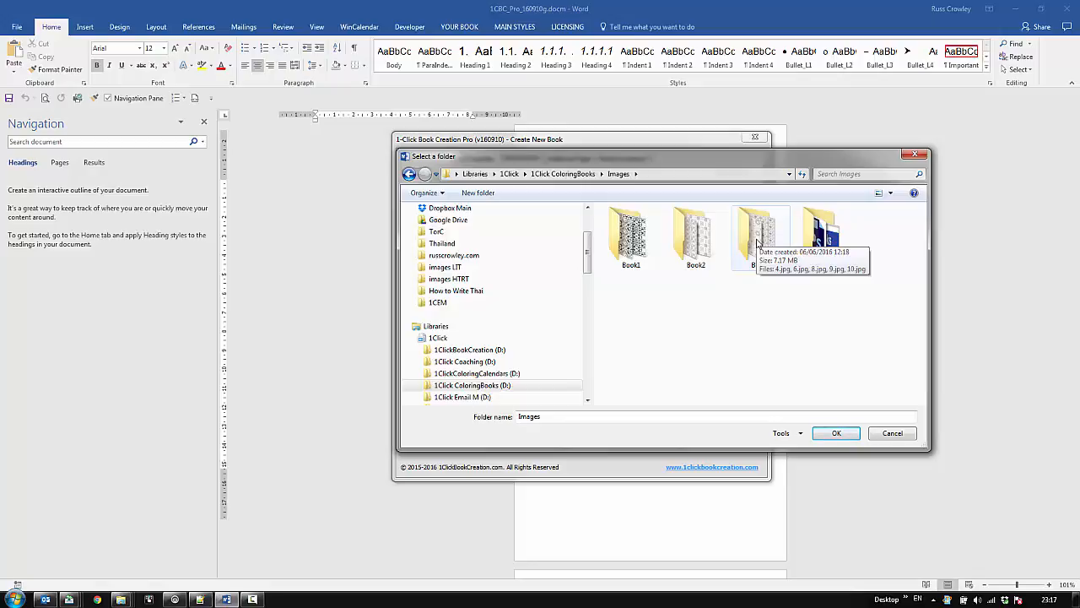
double_click(822, 237)
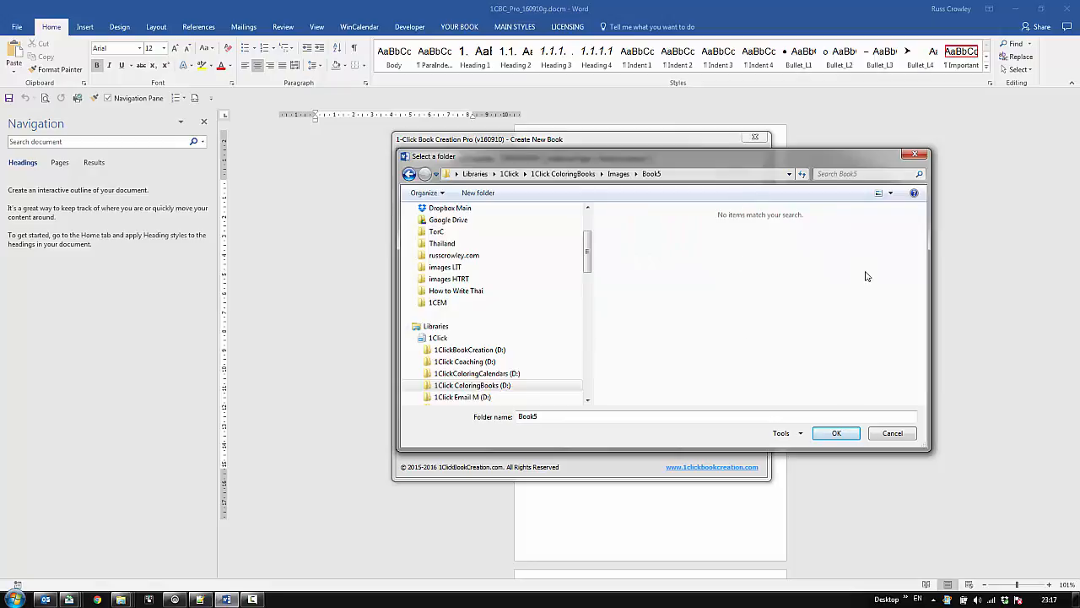
left_click(841, 432)
- Review the new book's additional pages, assistance, coloring book, physical and title settings
left_click(570, 158)
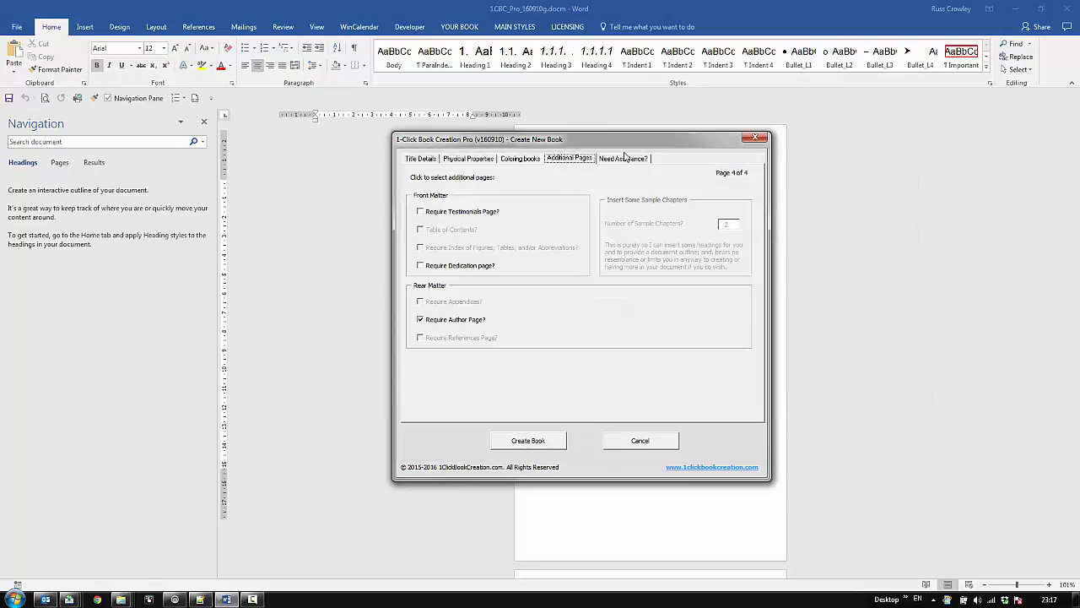
left_click(626, 160)
left_click(572, 160)
left_click(521, 159)
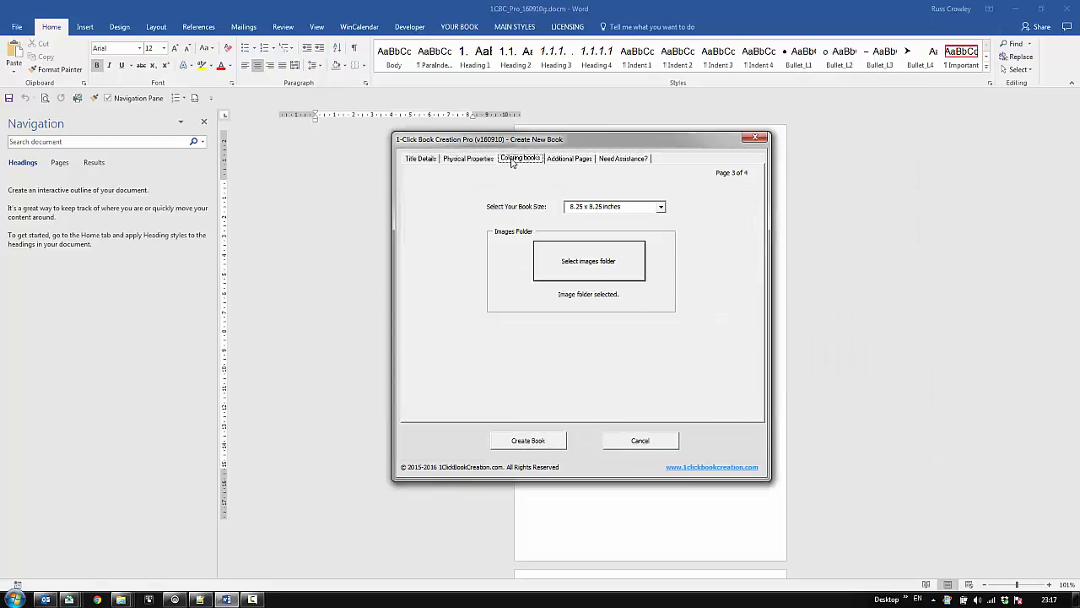
left_click(468, 160)
left_click(415, 160)
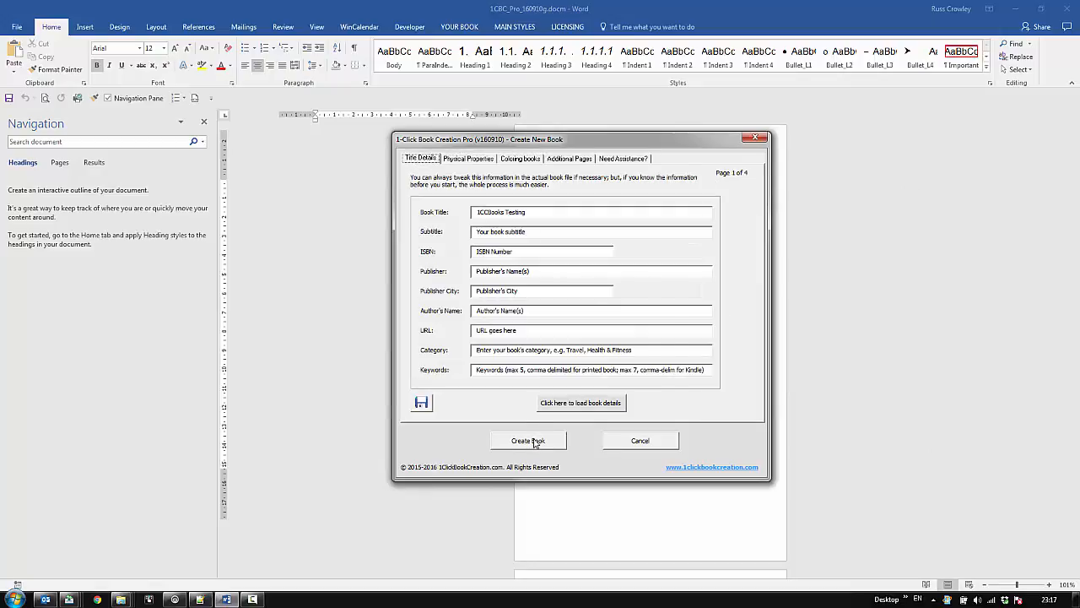
- Create the book and save it as the macro-enabled document 1CCBooks Testing_160910.docm
left_click(532, 440)
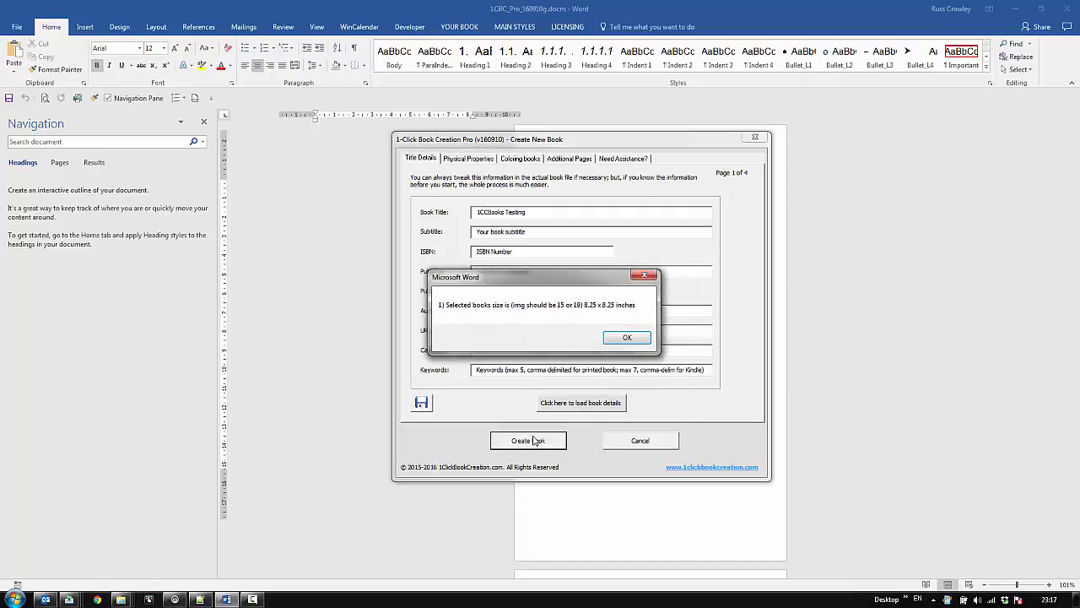
left_click(627, 339)
left_click(607, 340)
left_click(608, 339)
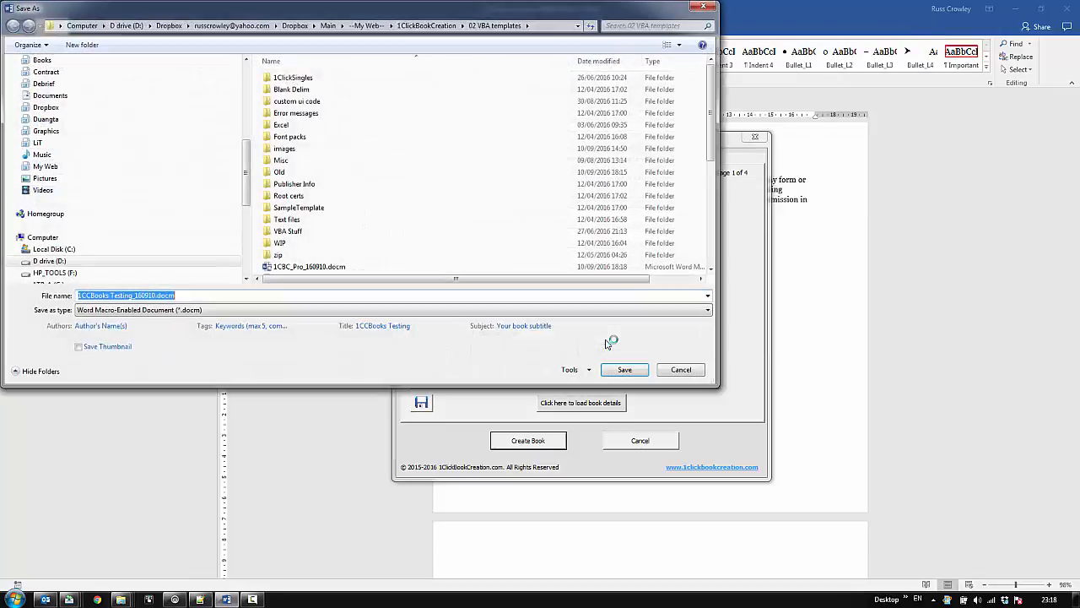
left_click(620, 370)
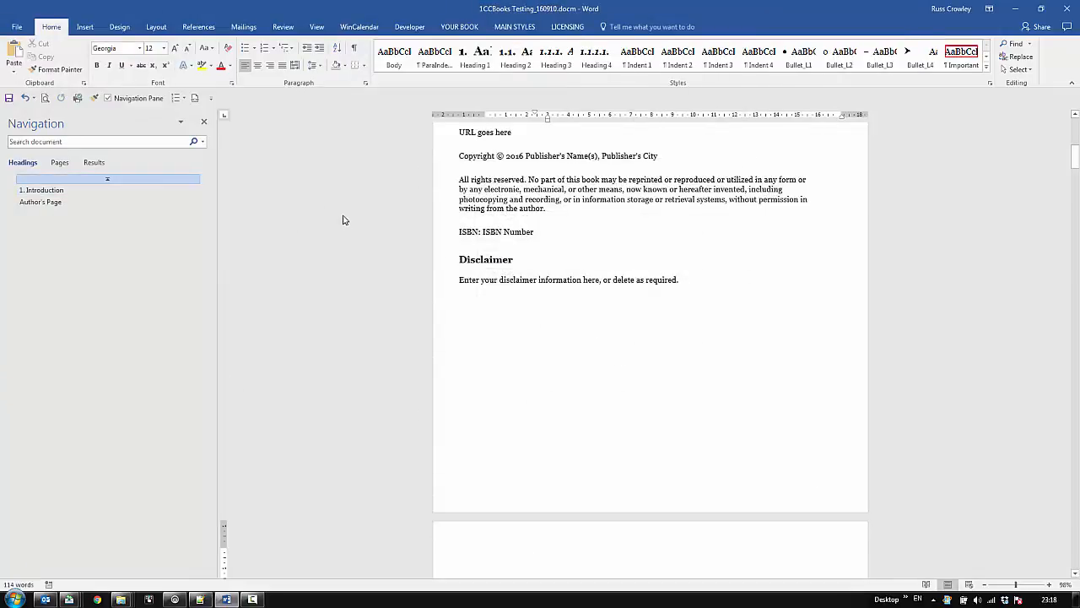
- Examine the generated book's page thumbnails and its title page
left_click(59, 162)
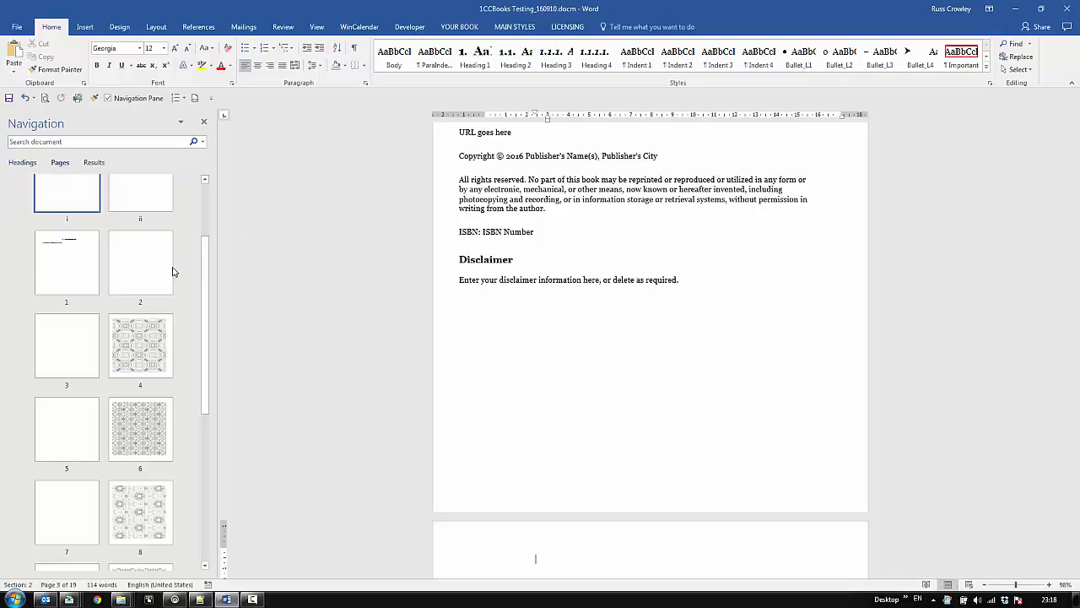
left_click_drag(205, 289, 202, 236)
left_click(64, 211)
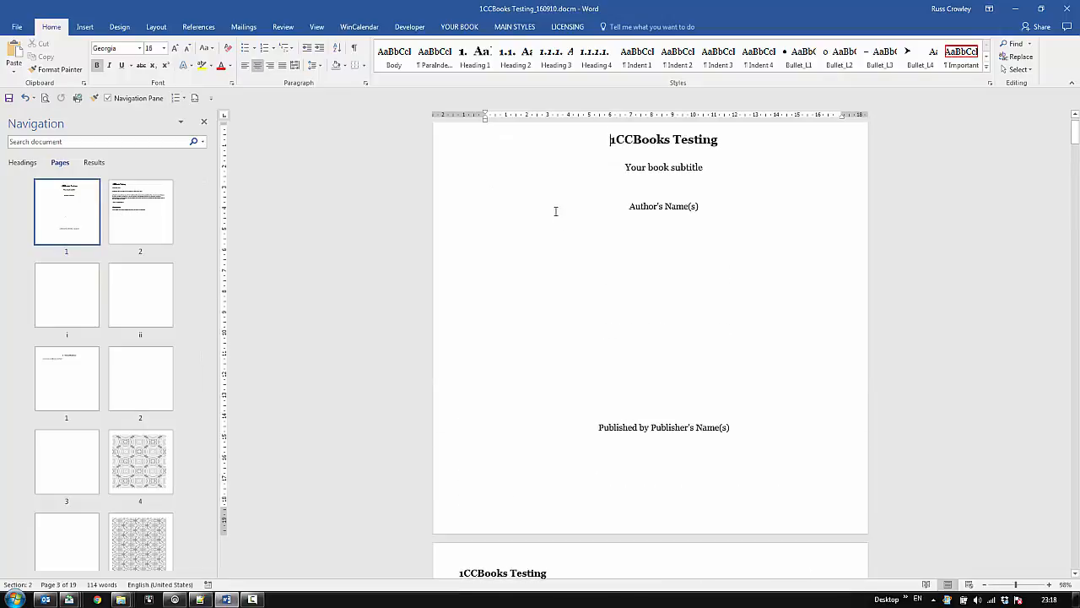
scroll(666, 223, "up", 1)
scroll(666, 253, "down", 4)
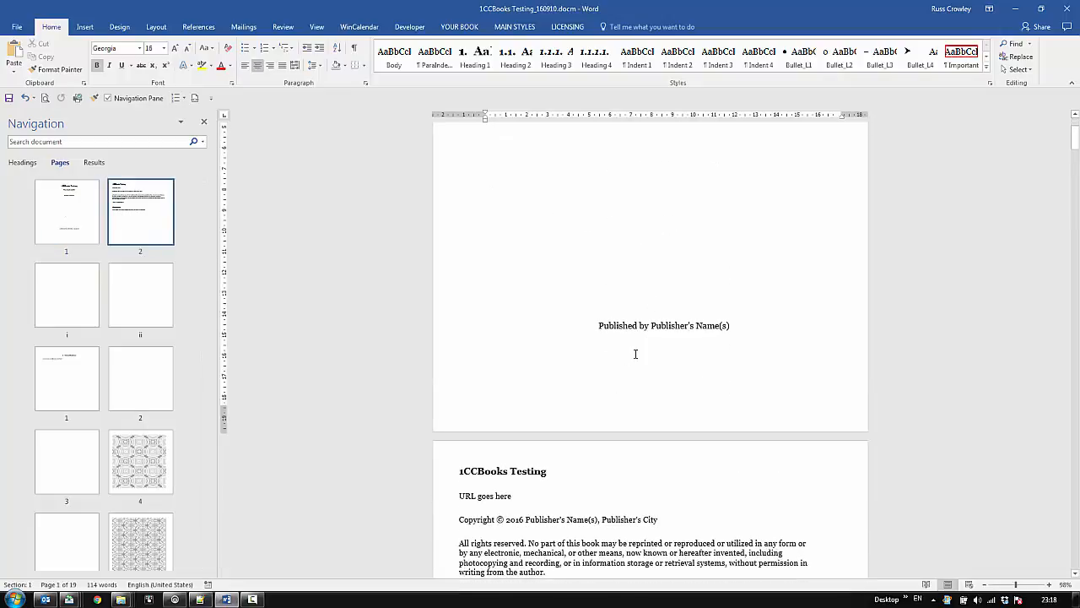
- Increase the spacing before the "Published by" paragraph on the title page
triple_click(609, 327)
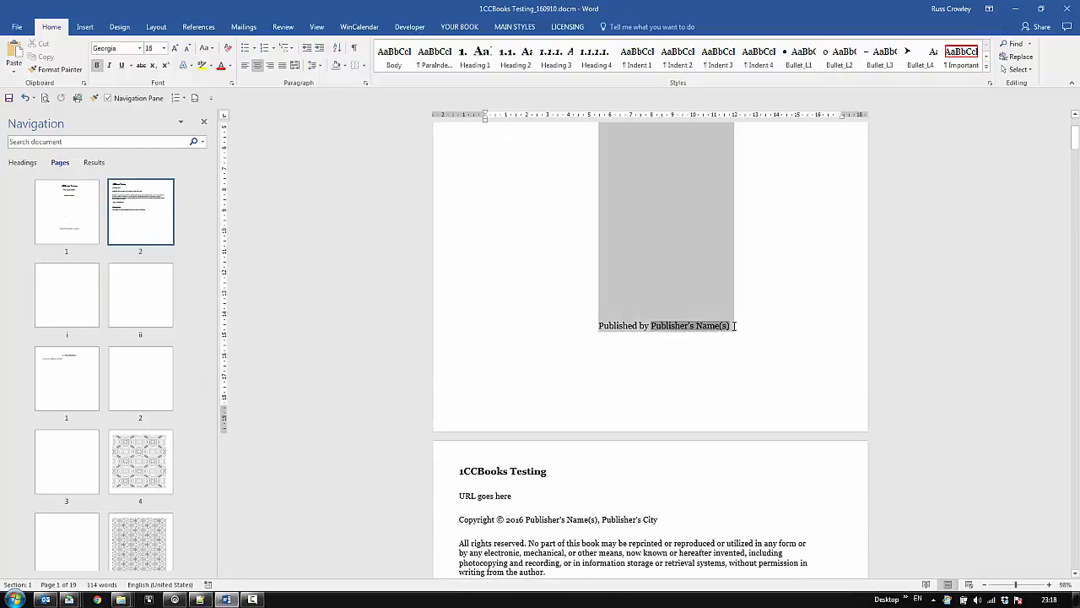
left_click(365, 83)
left_click(826, 375)
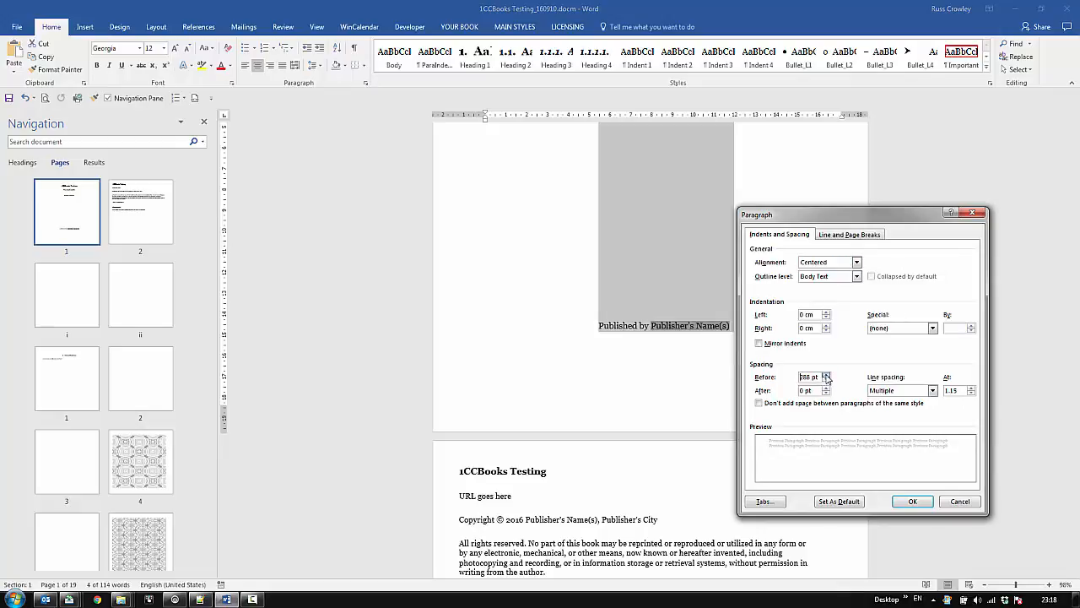
left_click(912, 501)
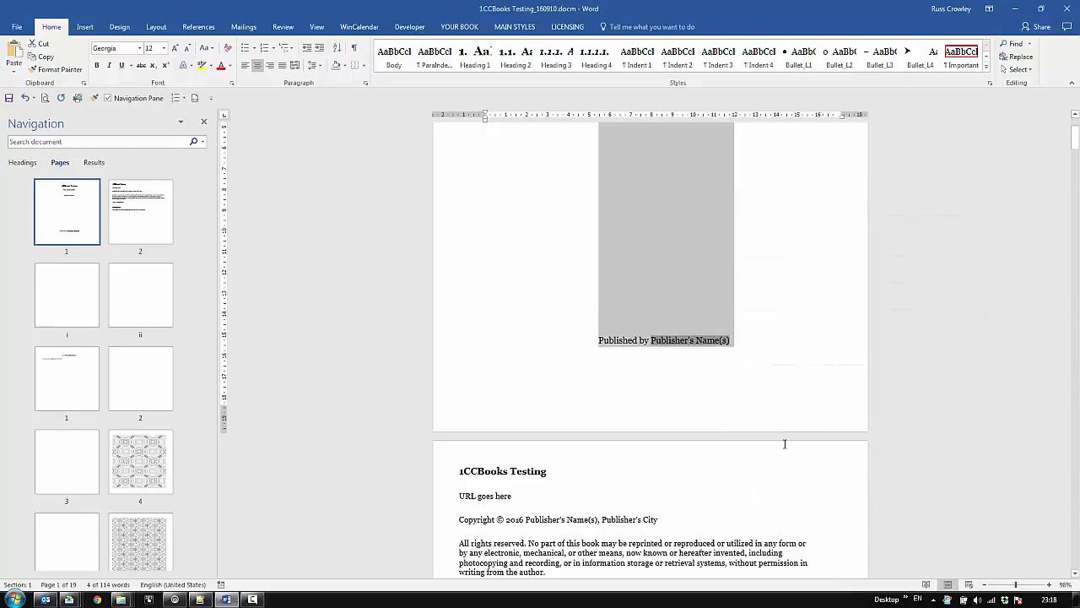
- Deselect the publisher line and show the document's paragraph marks and hidden formatting symbols
left_click(498, 231)
scroll(299, 321, "down", 3)
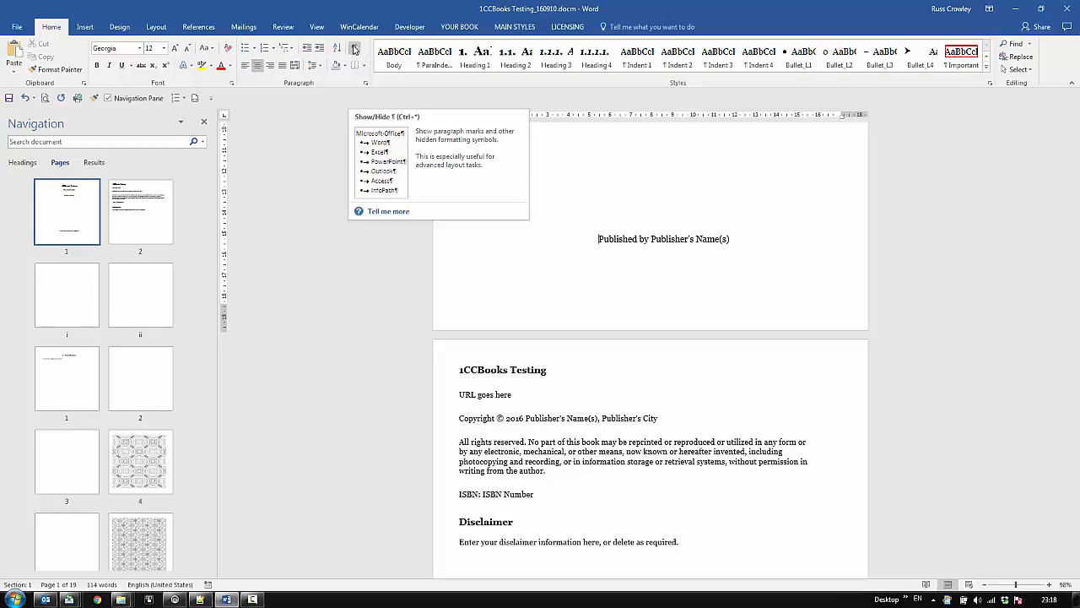
left_click(355, 49)
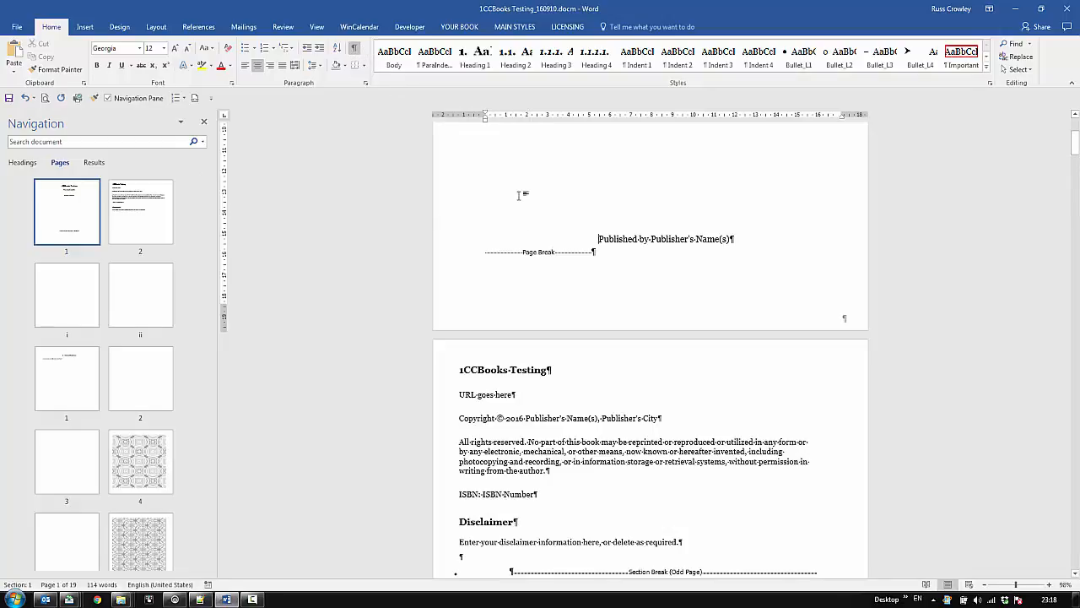
- Delete the page break and surplus empty paragraphs on the blank page after the copyright page
scroll(547, 238, "down", 8)
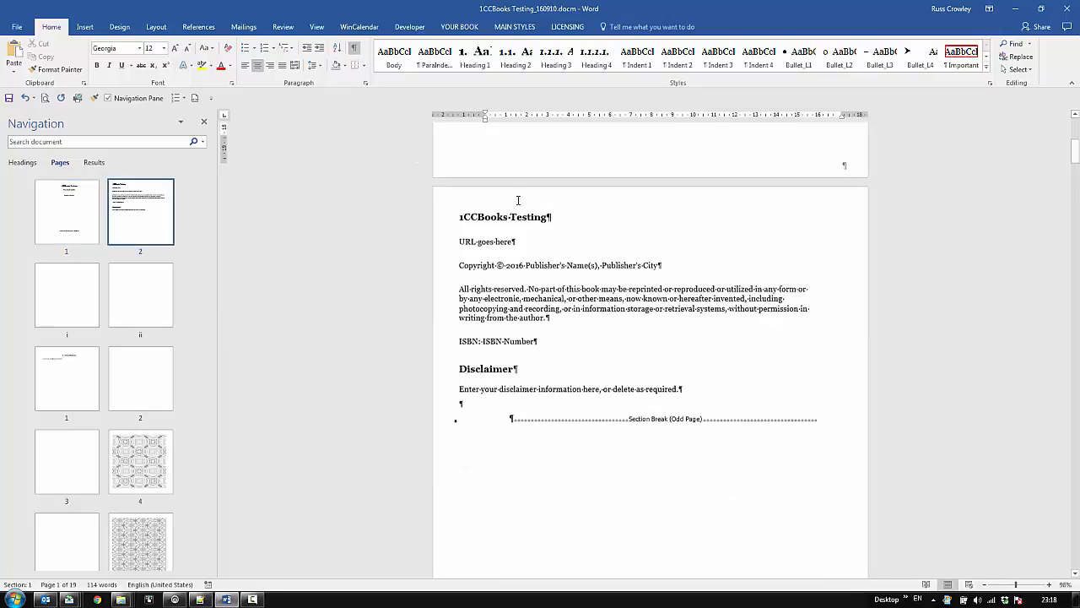
scroll(547, 238, "down", 4)
scroll(554, 261, "up", 2)
left_click(549, 365)
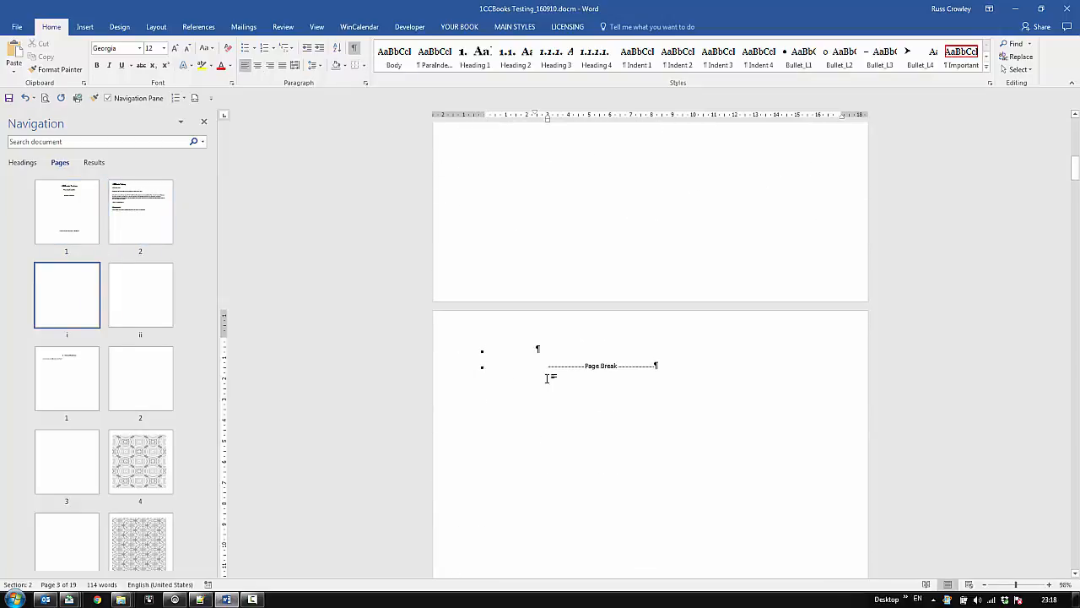
key("Delete")
key("Delete")
key("Delete")
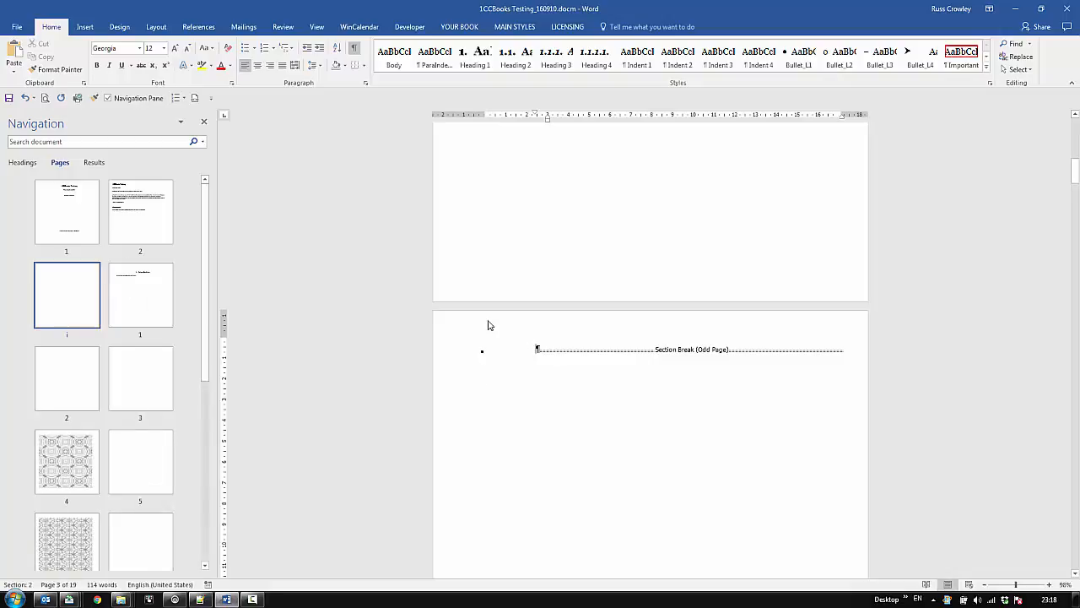
- Delete the odd-page section break below the disclaimer text on the copyright page
scroll(495, 311, "up", 4)
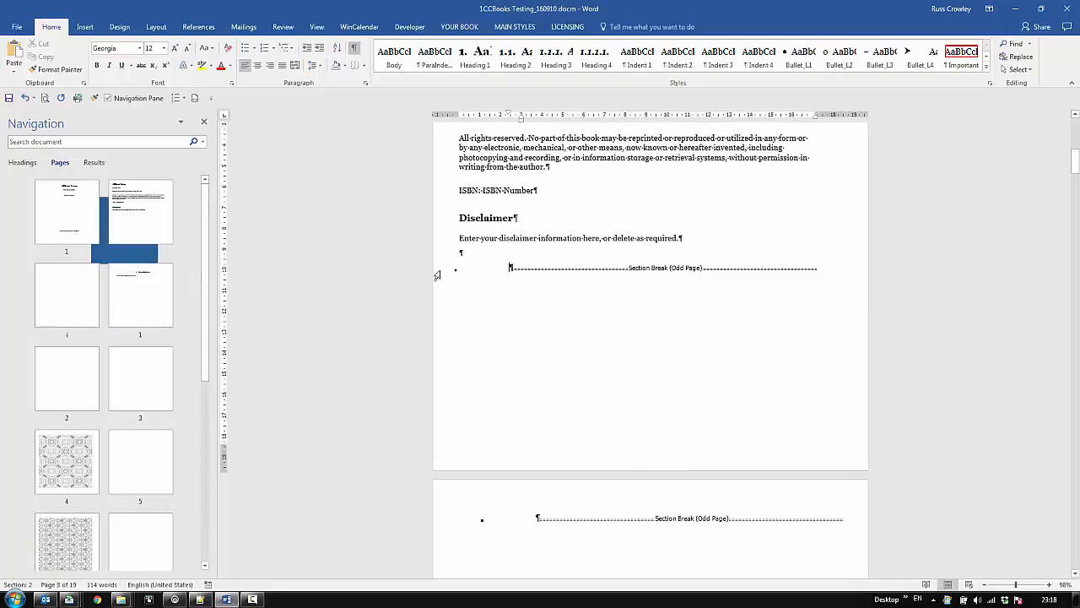
left_click(437, 271)
left_click(656, 496)
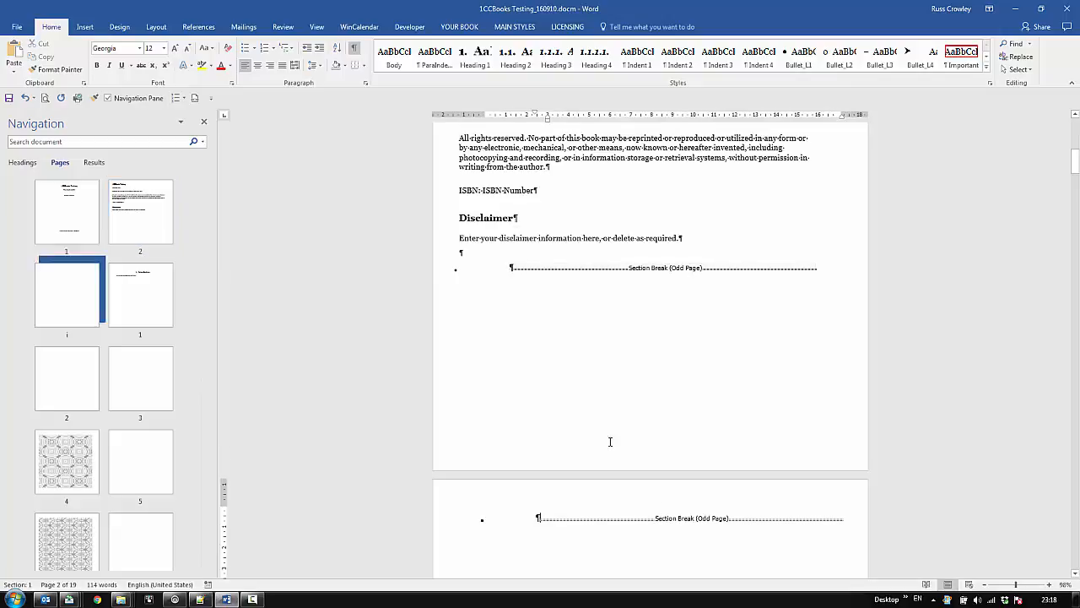
left_click(437, 271)
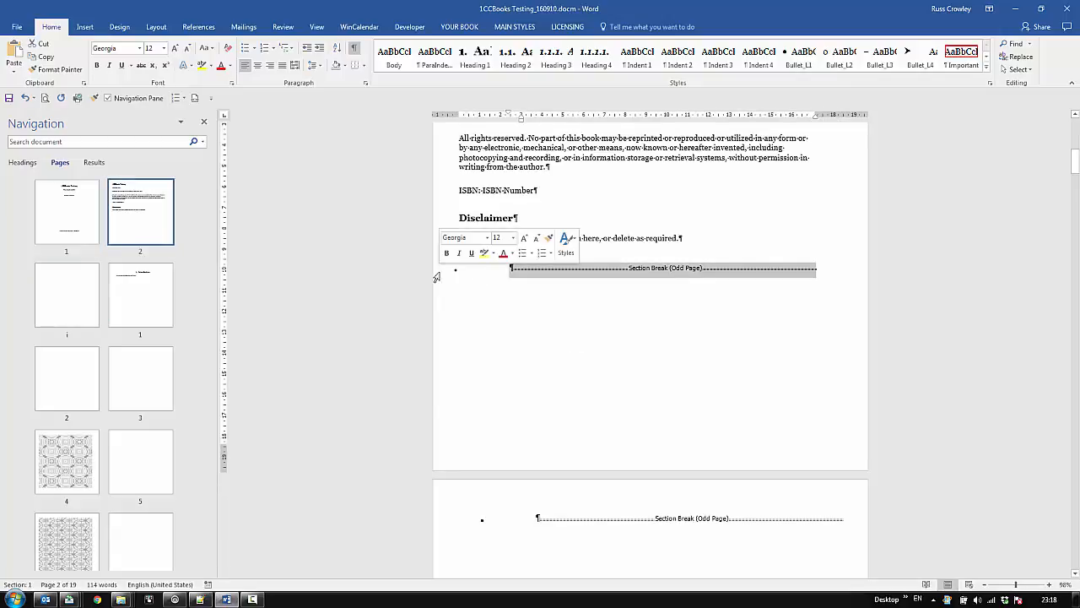
key("Delete")
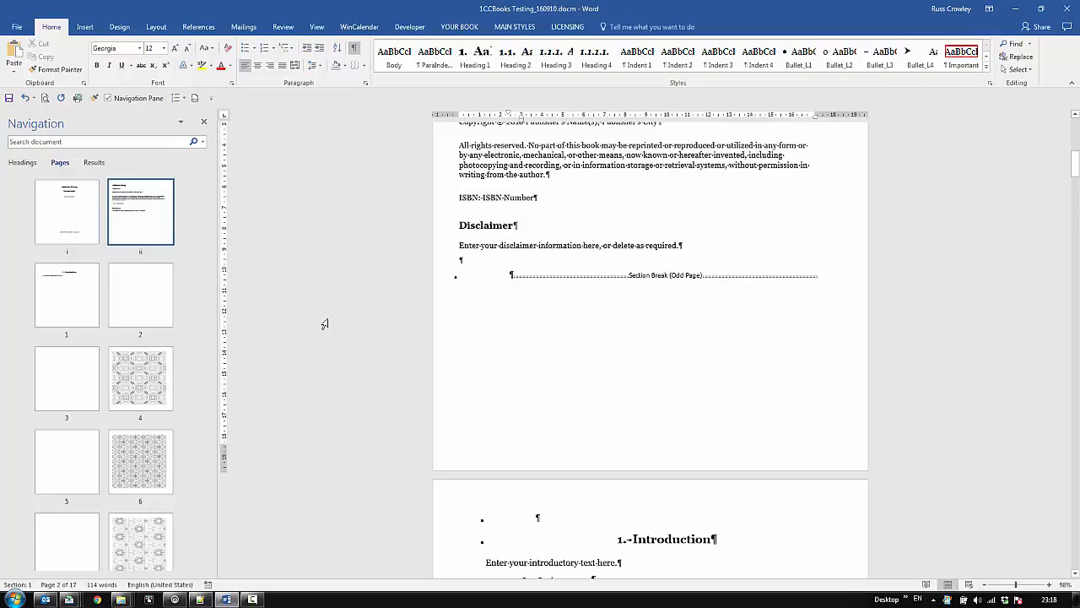
- Remove the numbering from the Introduction heading and update the Heading 1 style to match it
left_click(87, 319)
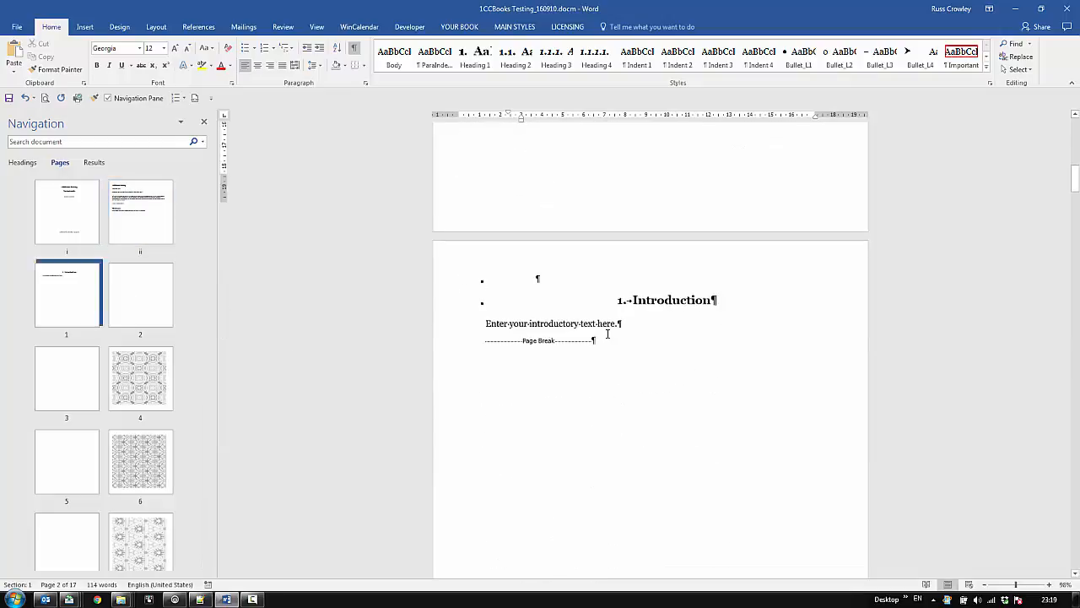
scroll(603, 304, "down", 1)
left_click(671, 277)
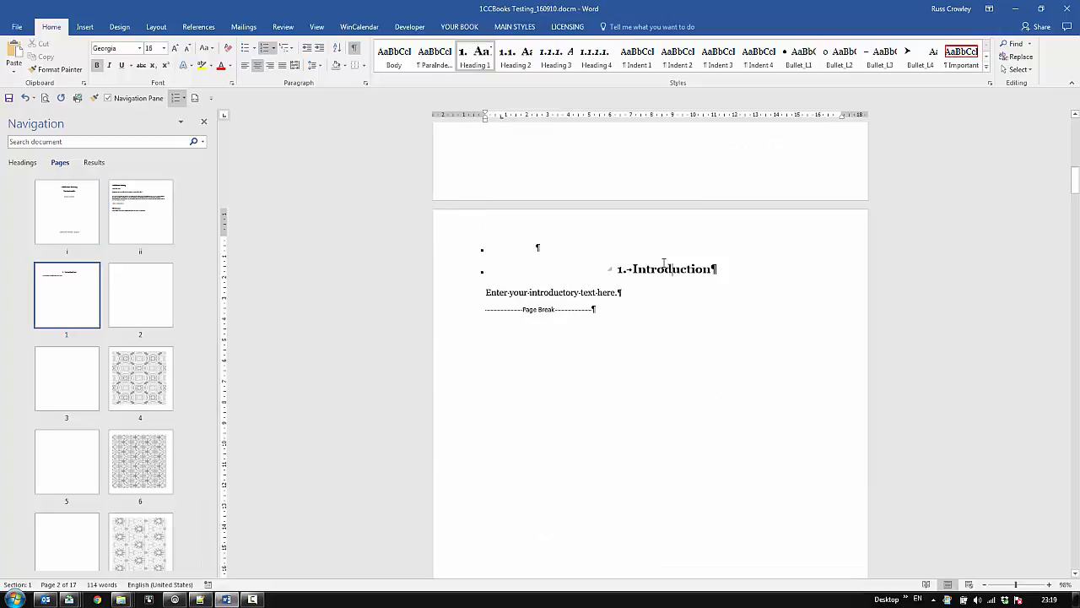
left_click(266, 49)
right_click(498, 71)
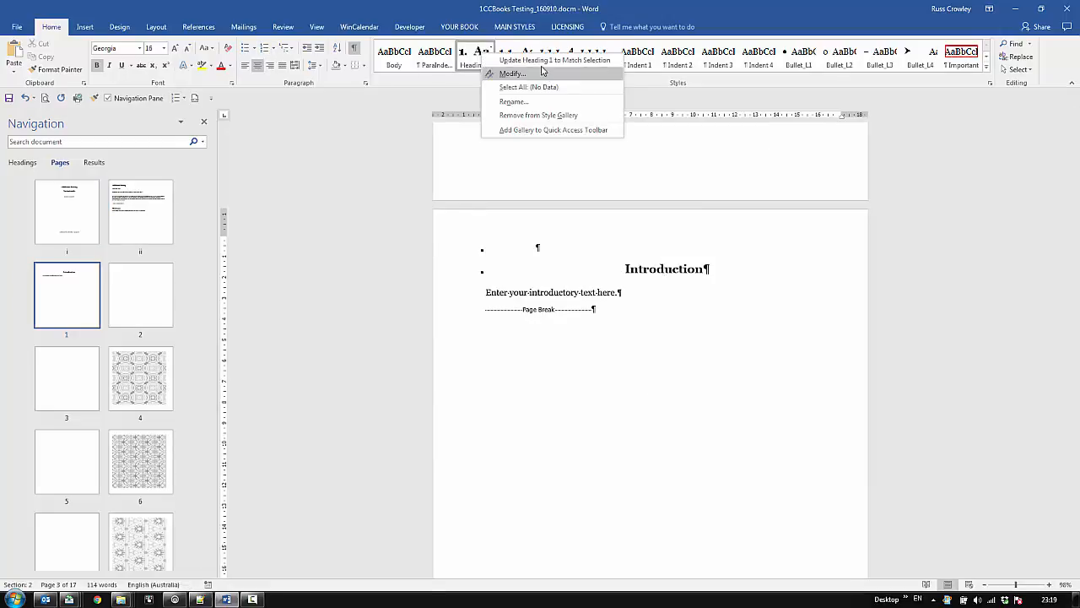
left_click(535, 60)
- Delete one page break below the introductory text so the blank page before the first pattern is removed
scroll(540, 250, "down", 8)
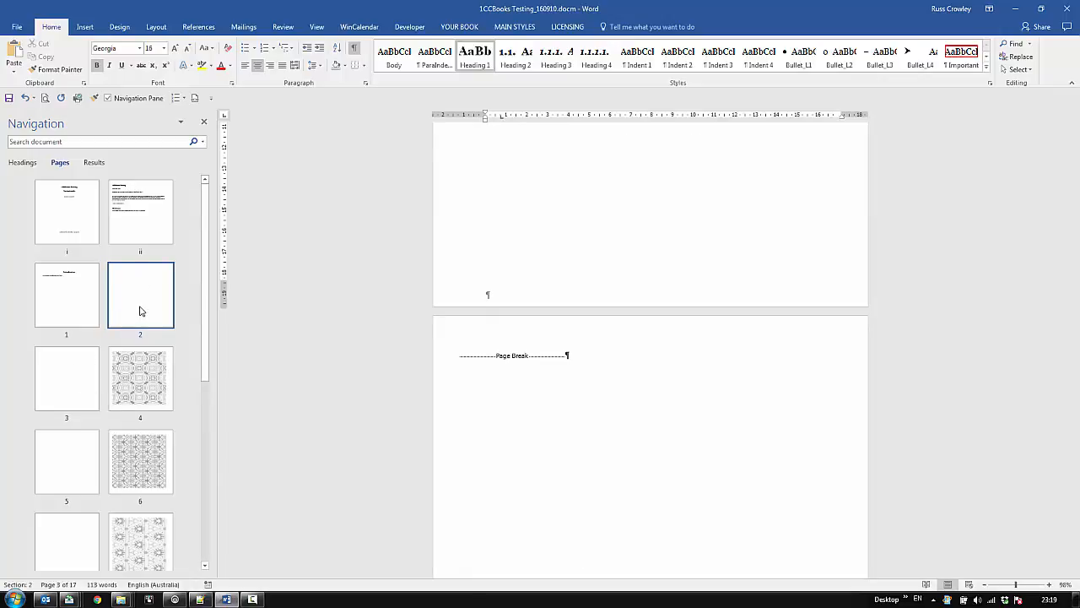
scroll(480, 385, "up", 10)
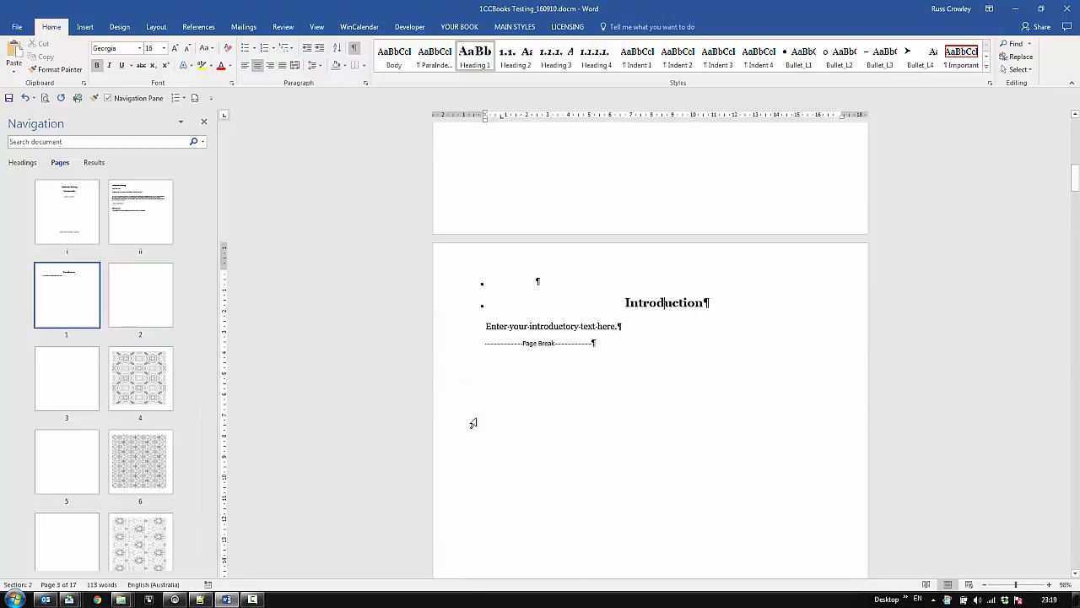
left_click(472, 349)
key("Delete")
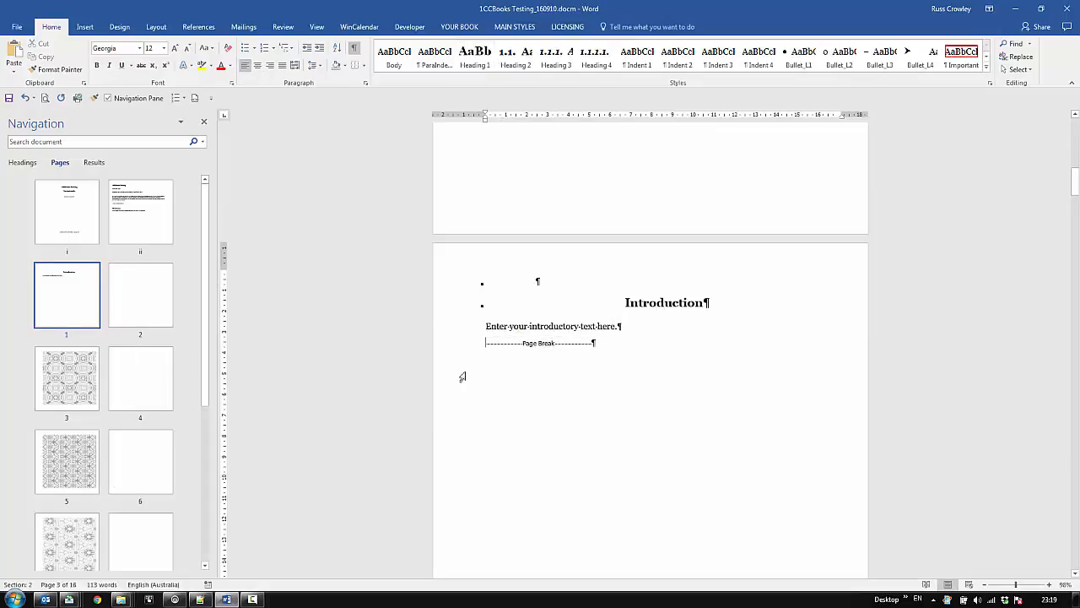
- Check the margin and gutter settings in Page Setup for the first pattern page's section, then close without changes
left_click(56, 367)
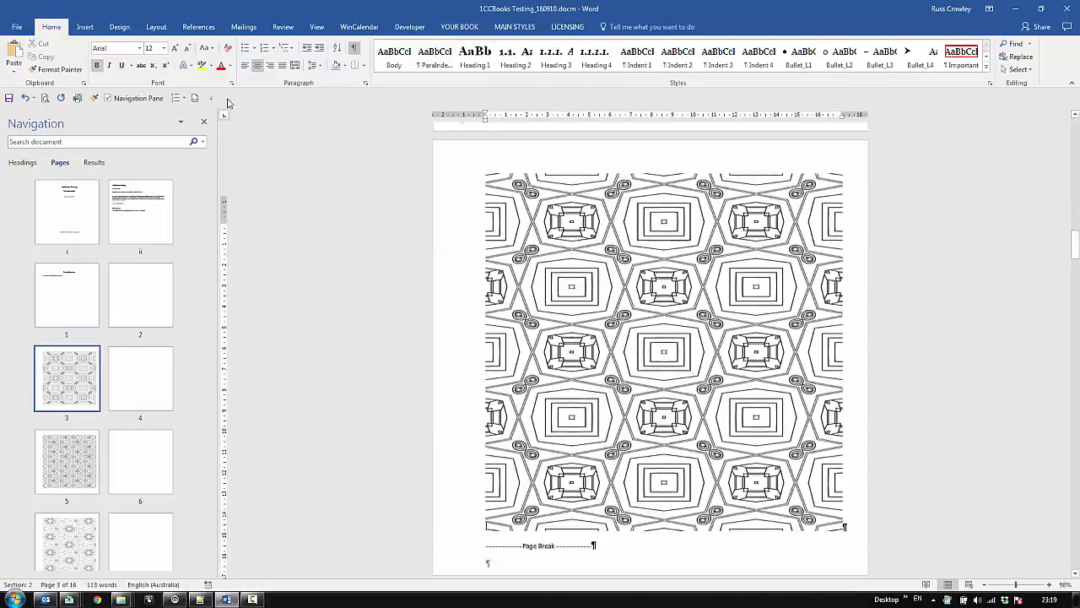
left_click(156, 26)
left_click(16, 57)
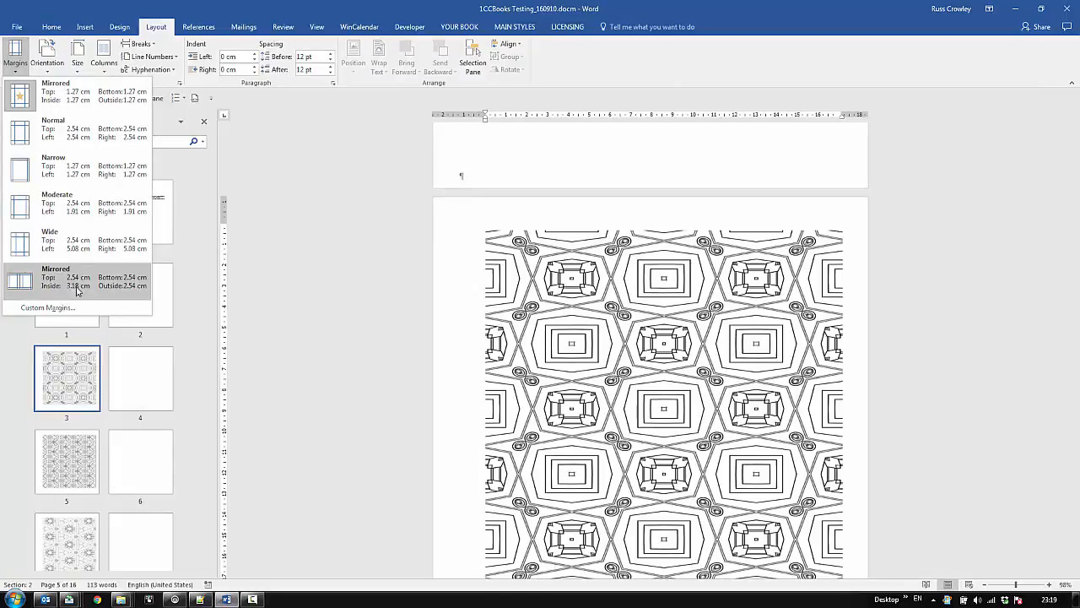
left_click(84, 309)
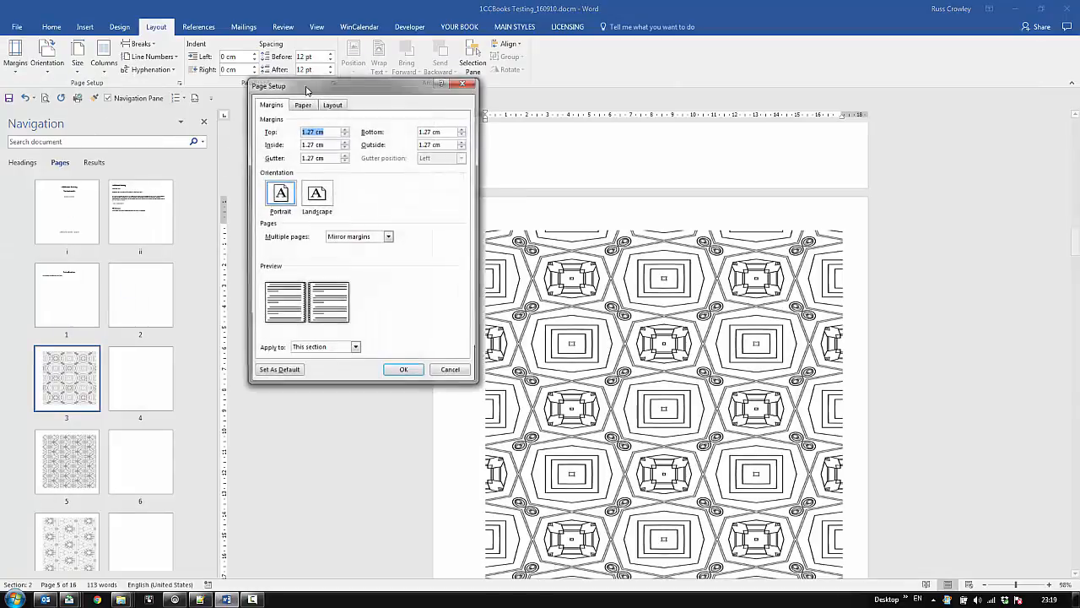
left_click(452, 130)
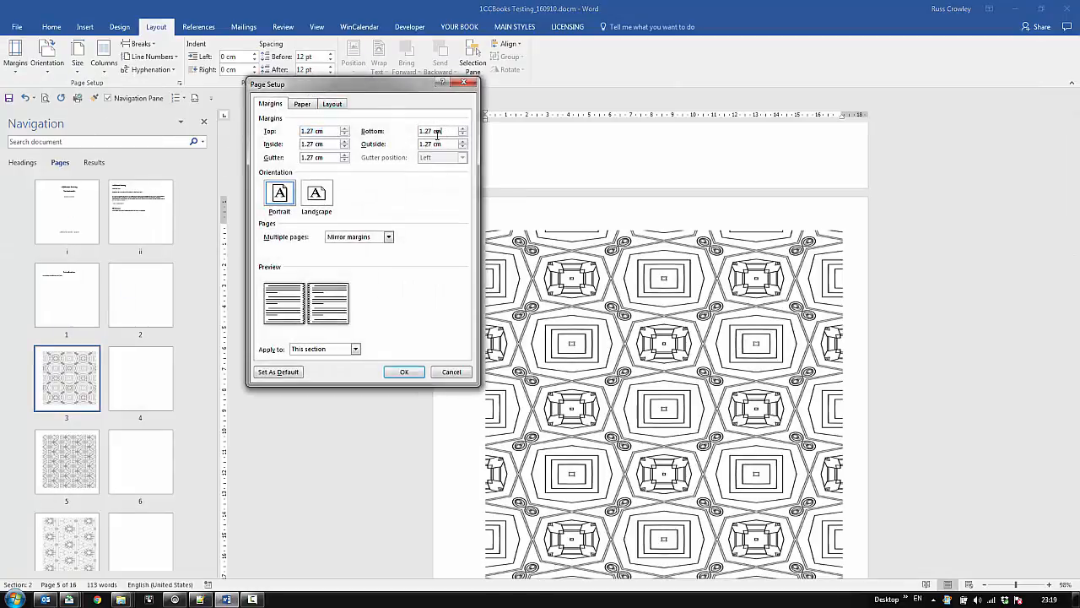
double_click(334, 157)
left_click(463, 372)
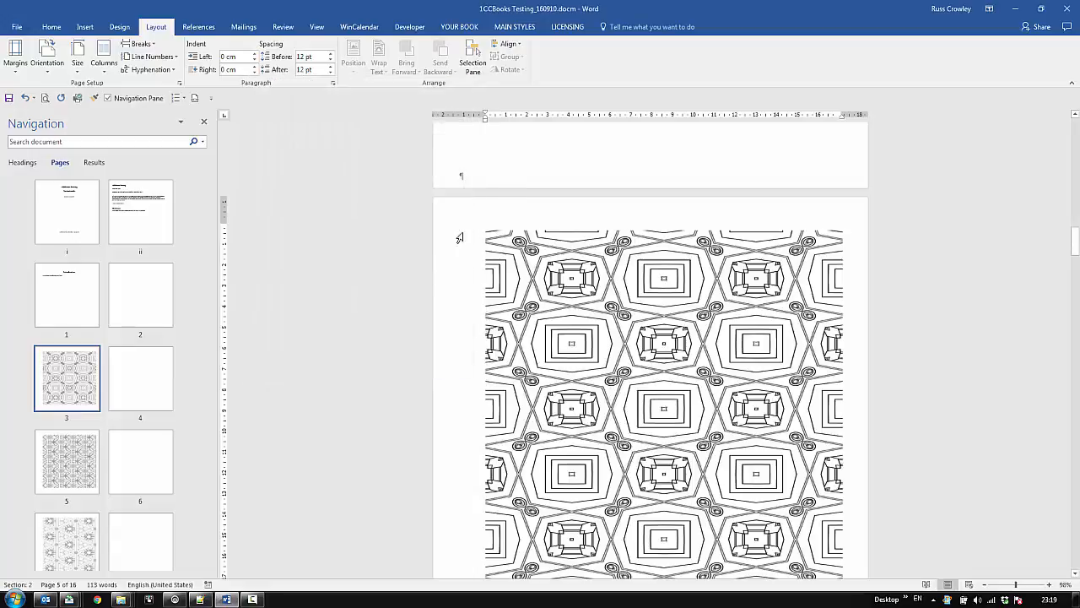
- Hide the formatting symbols and examine the pattern pages and the blank pages between them
scroll(512, 297, "down", 8)
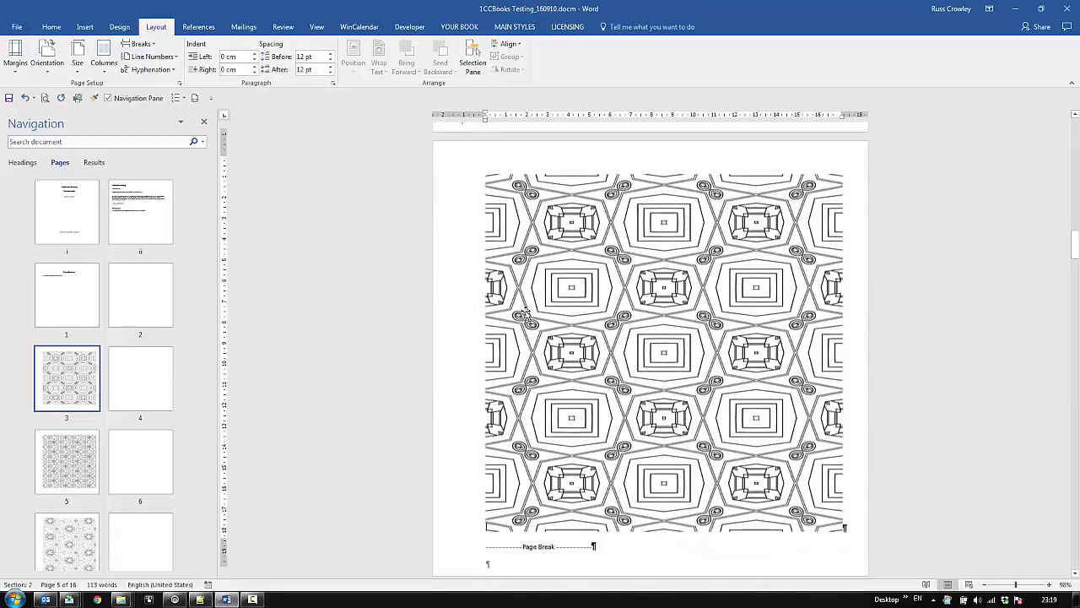
left_click(52, 26)
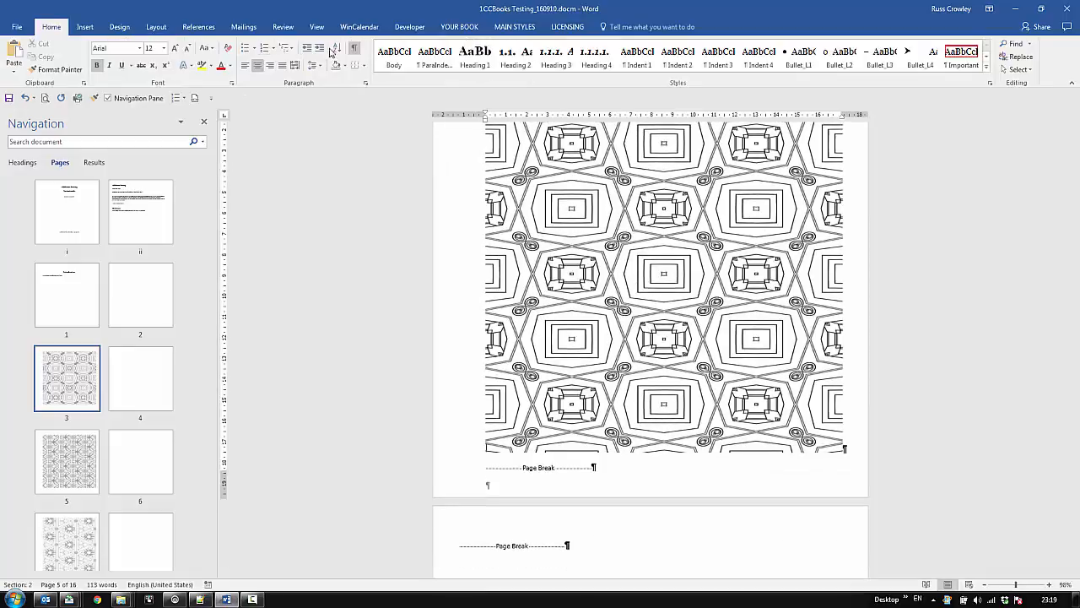
left_click(353, 47)
left_click(78, 405)
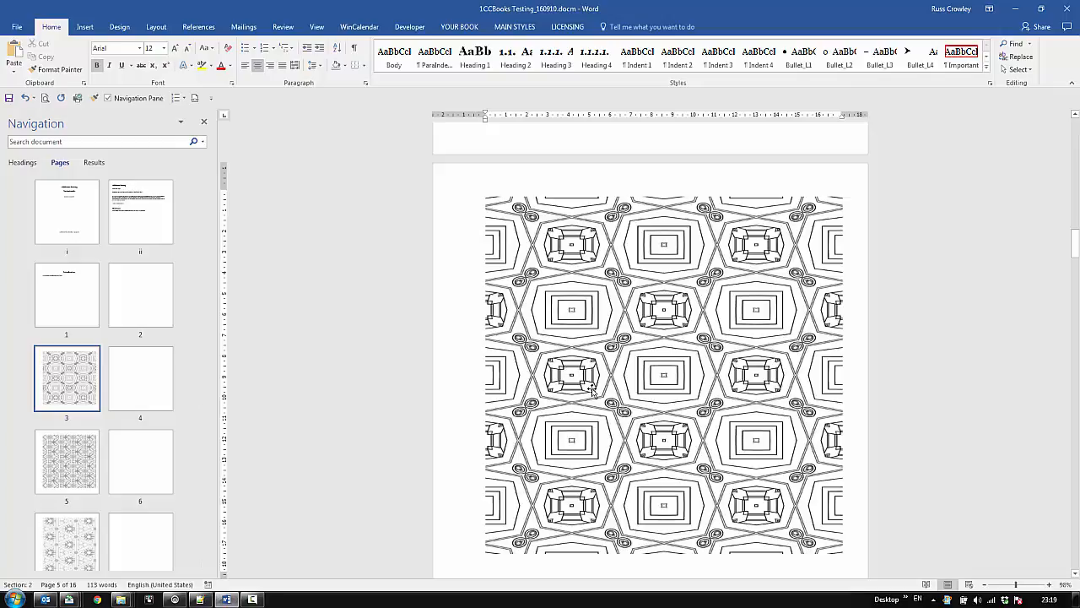
scroll(593, 390, "down", 10)
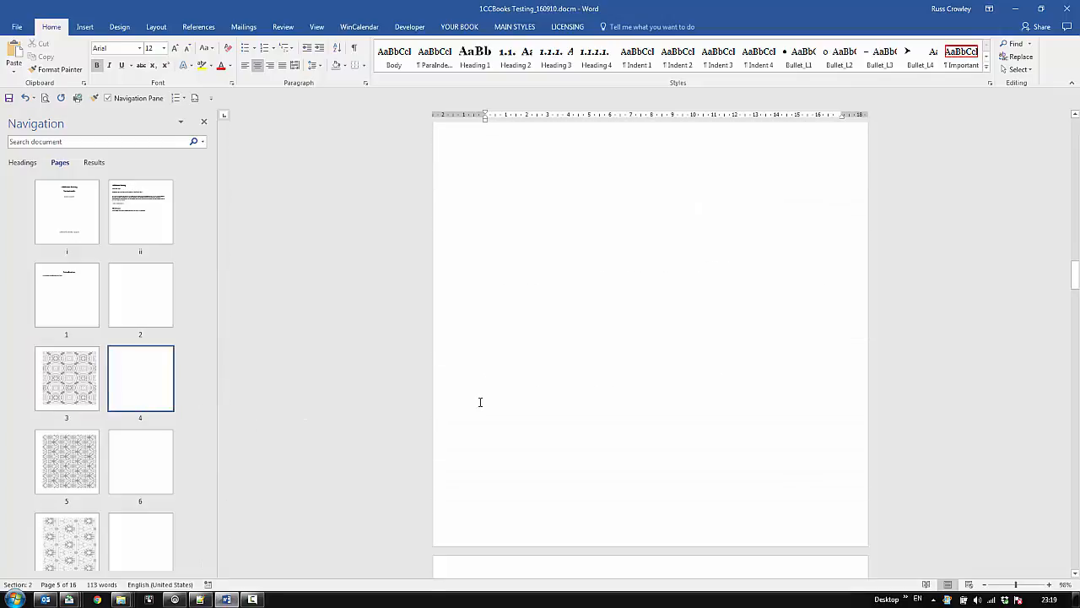
scroll(480, 402, "down", 5)
scroll(653, 321, "up", 8)
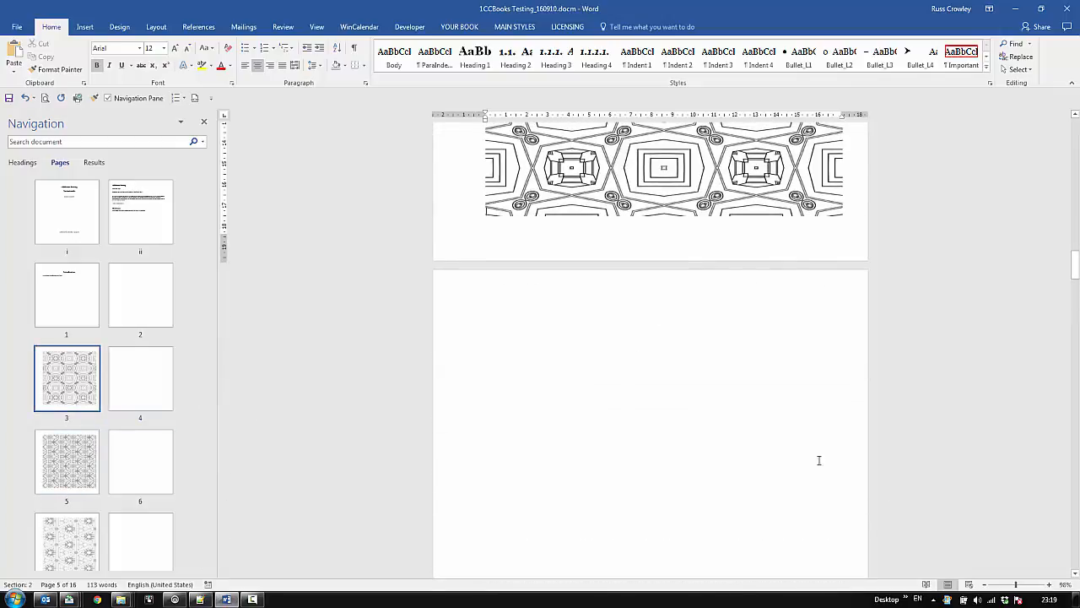
scroll(681, 366, "down", 2)
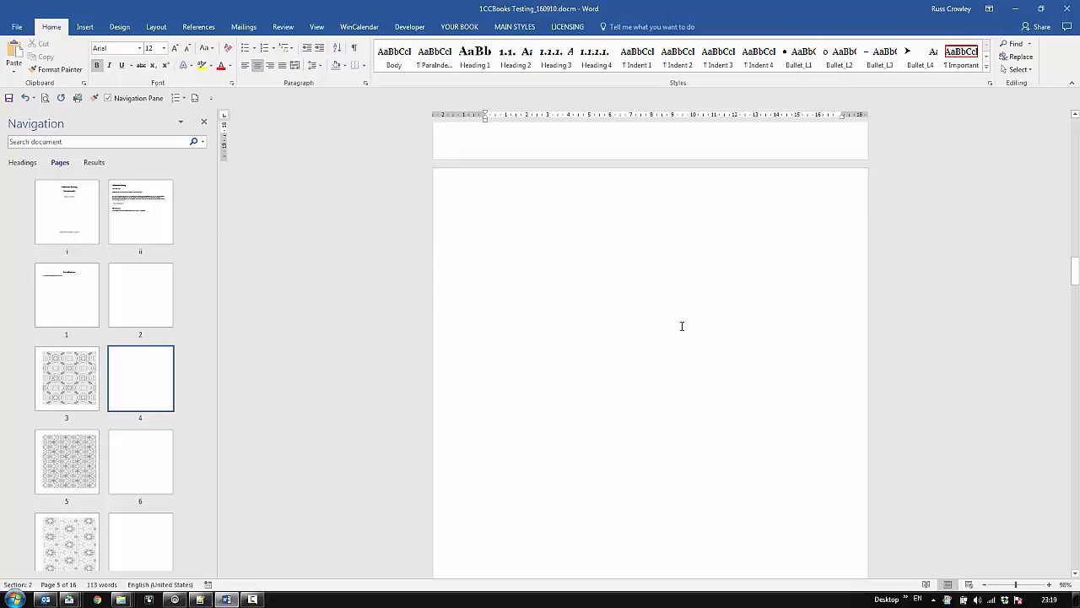
scroll(641, 270, "down", 10)
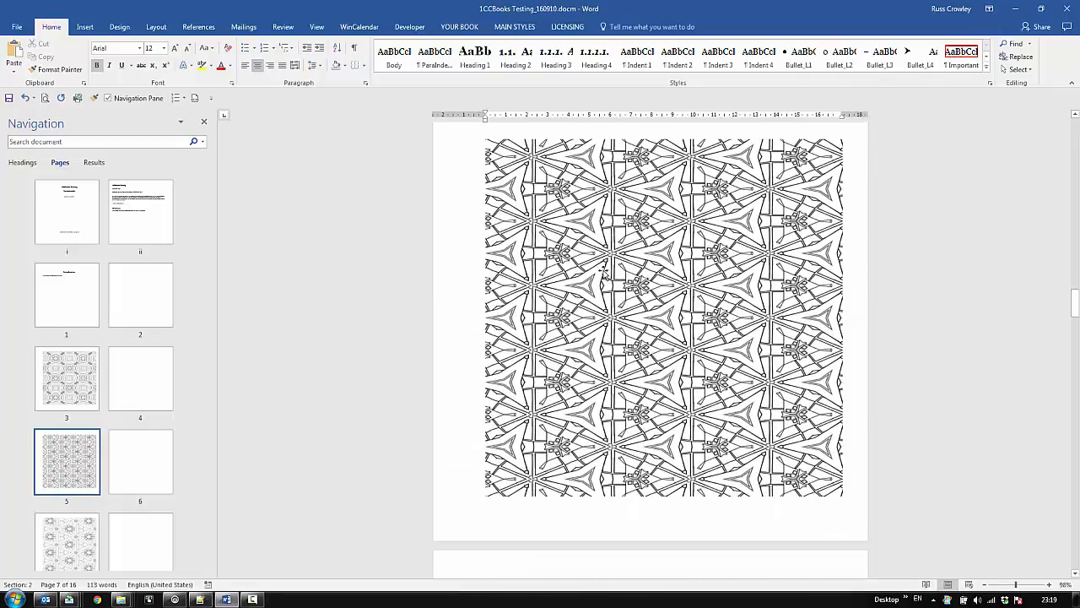
scroll(607, 274, "down", 4)
scroll(90, 479, "down", 3)
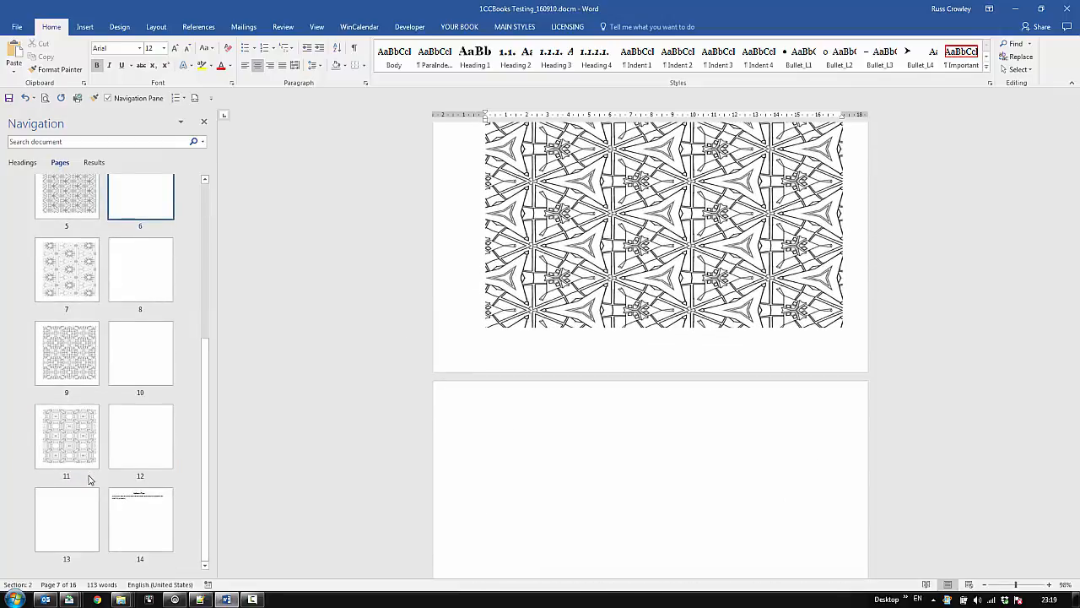
- Show the formatting symbols and delete the page break on the blank page before the Author's Page
left_click(82, 440)
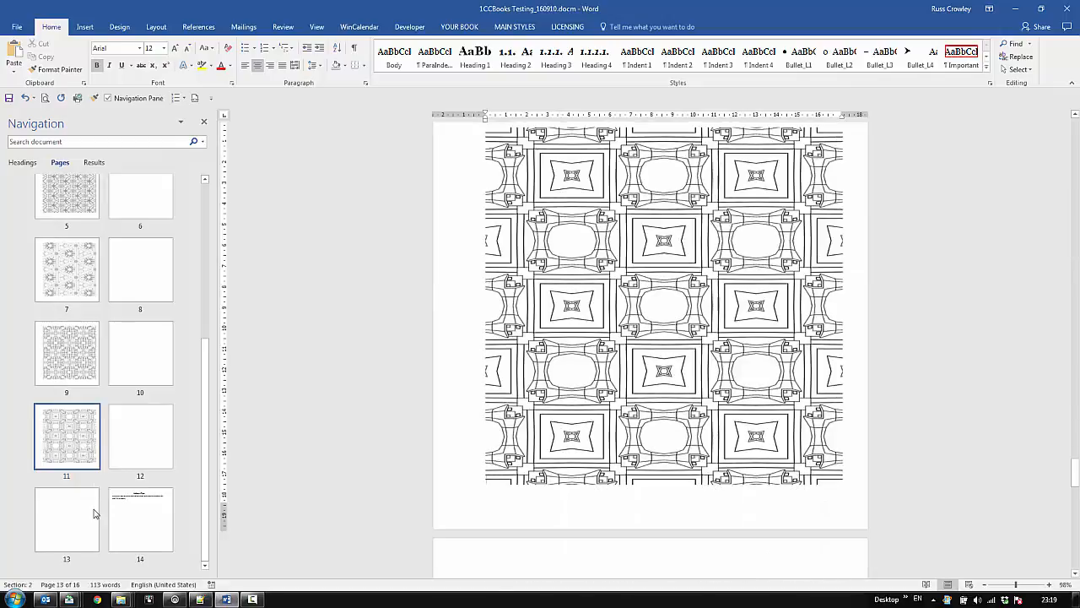
left_click(64, 529)
scroll(650, 305, "up", 3)
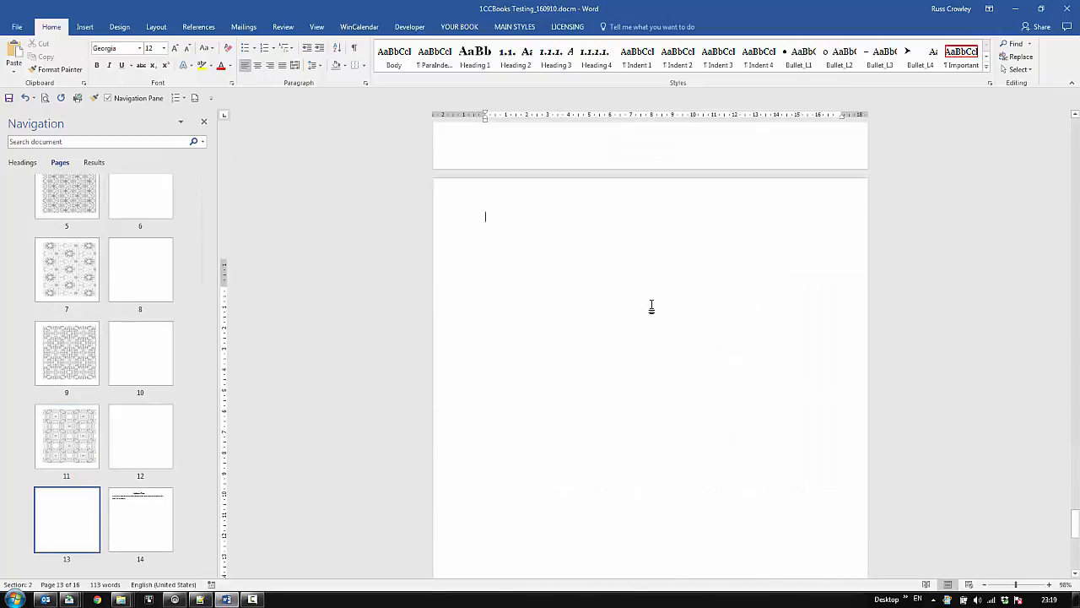
left_click(354, 49)
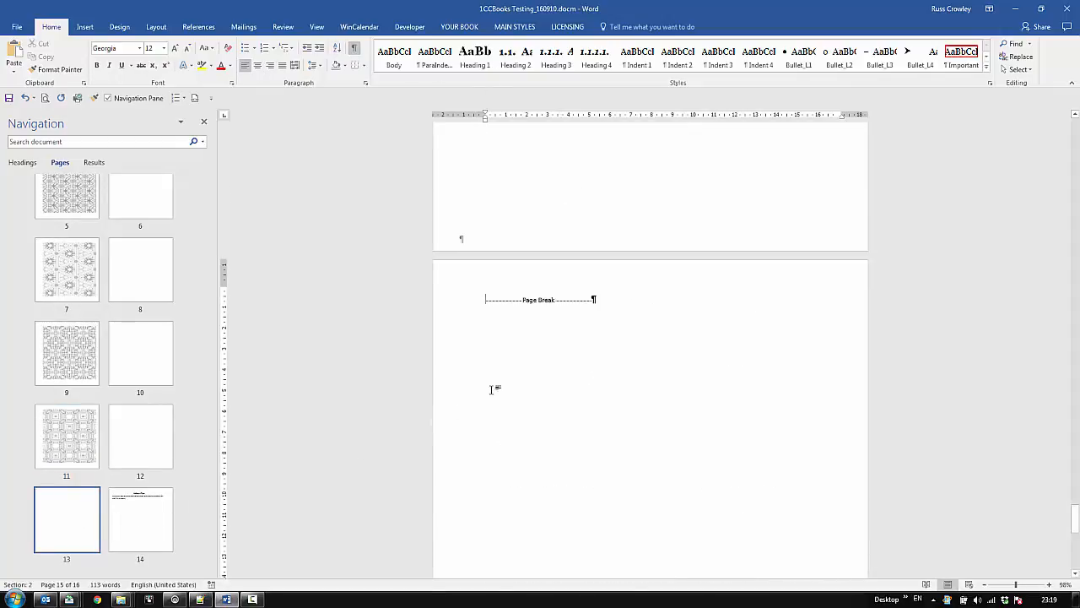
key("Delete")
key("Delete")
- Review the edited book from the copyright and Introduction pages through the first pattern pages and remaining thumbnails
scroll(137, 450, "up", 5)
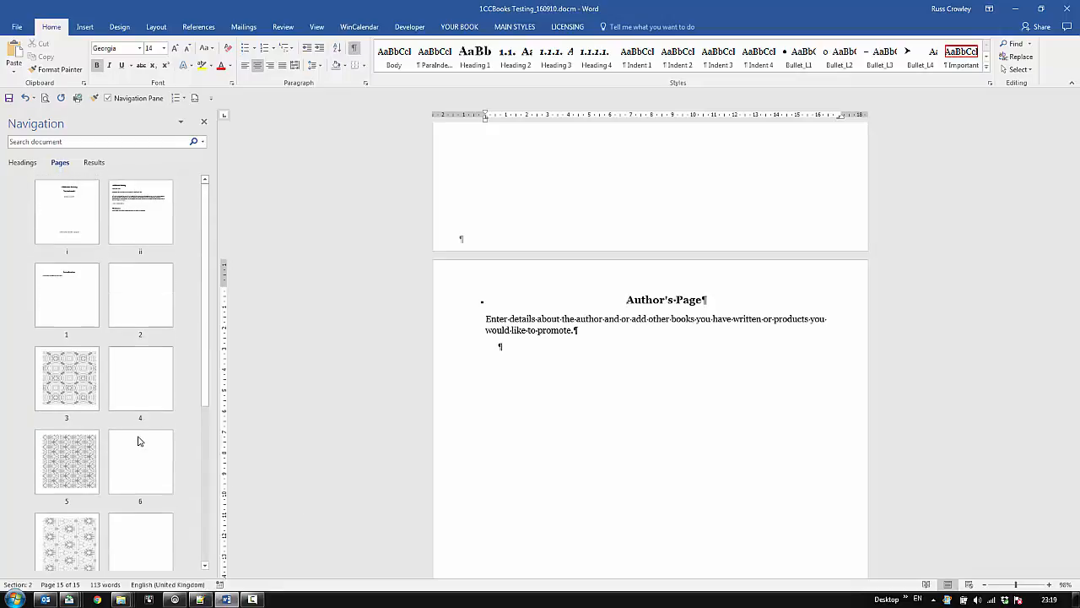
left_click(151, 221)
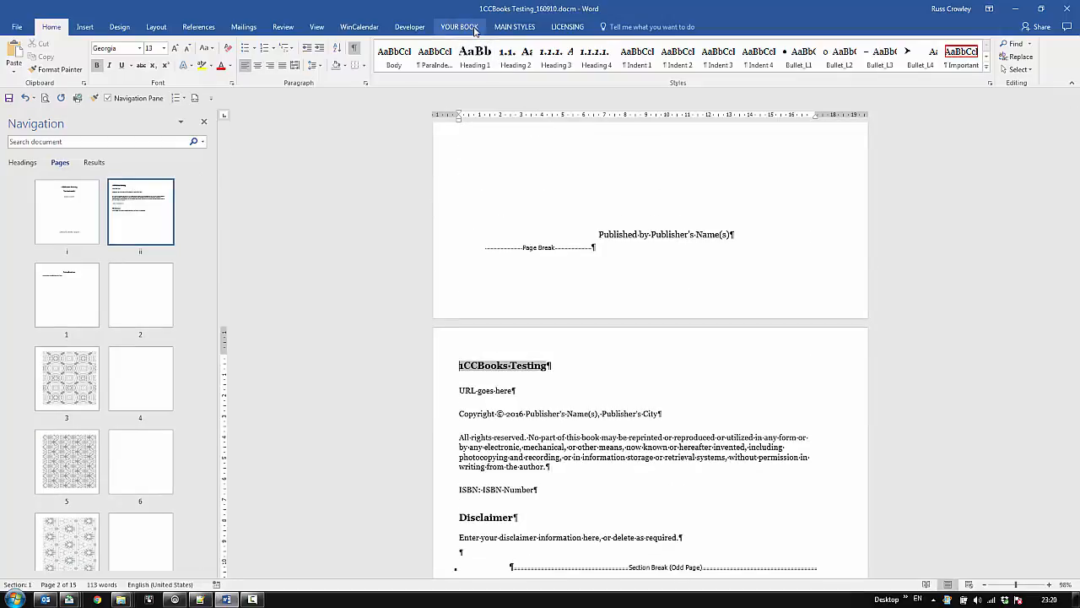
scroll(631, 477, "down", 6)
scroll(624, 479, "down", 6)
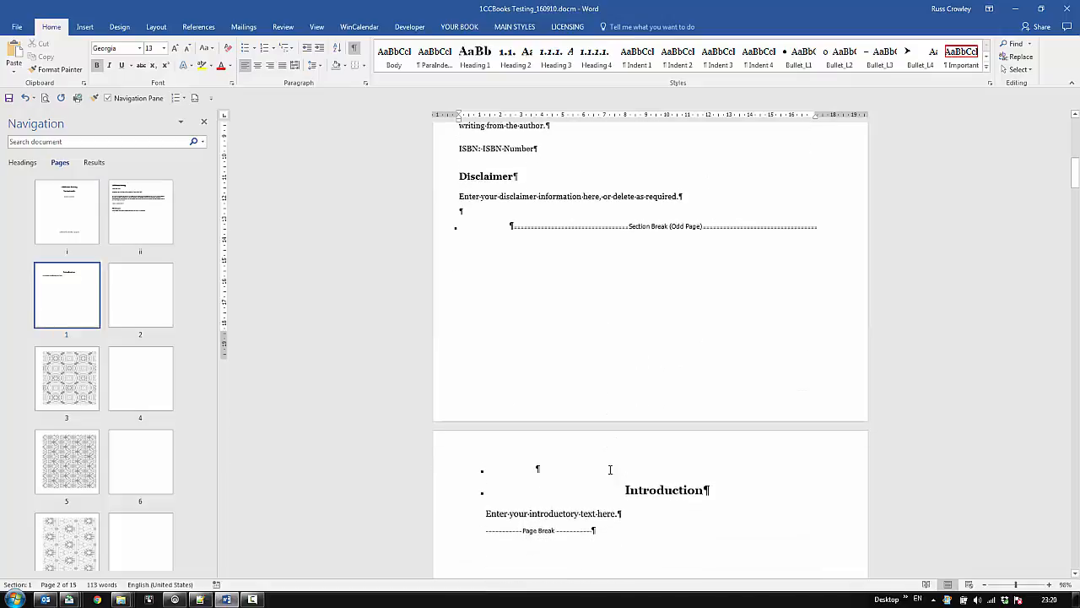
left_click(46, 377)
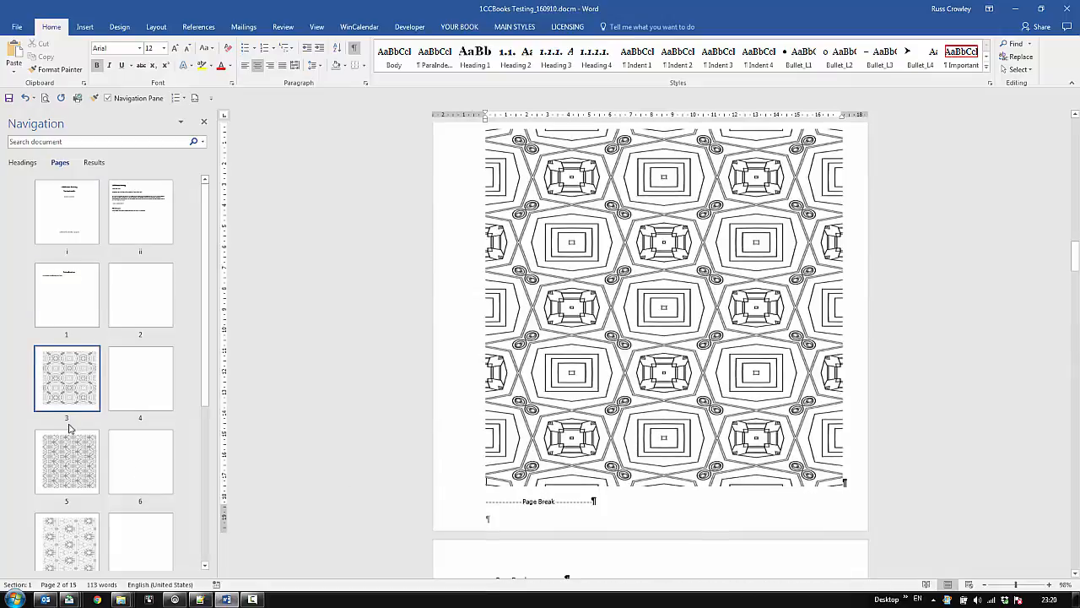
left_click(59, 451)
scroll(63, 443, "down", 2)
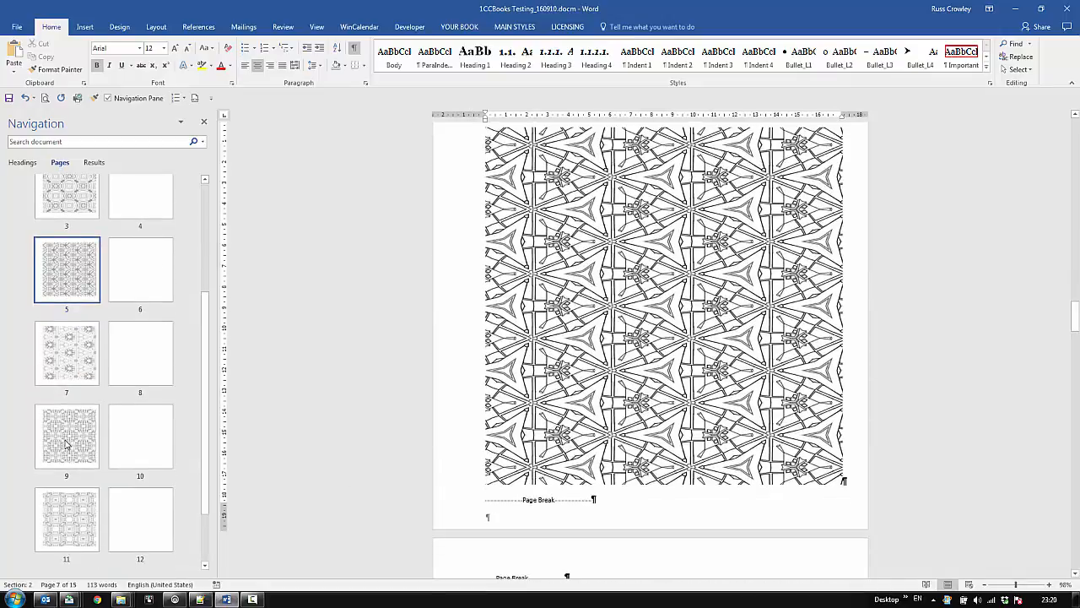